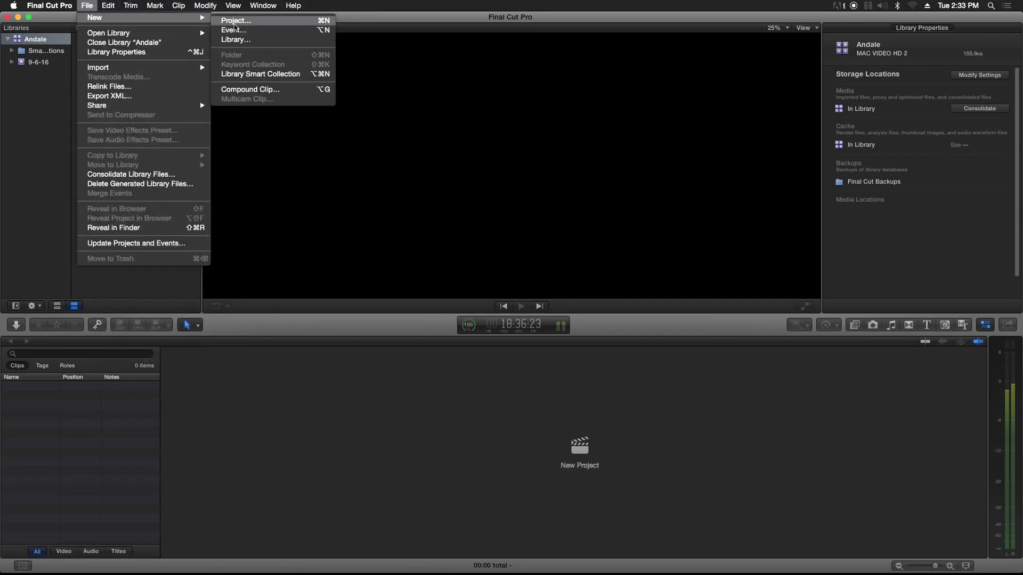
Create a new project named Andale in the 9-6-16 event.
click(235, 24)
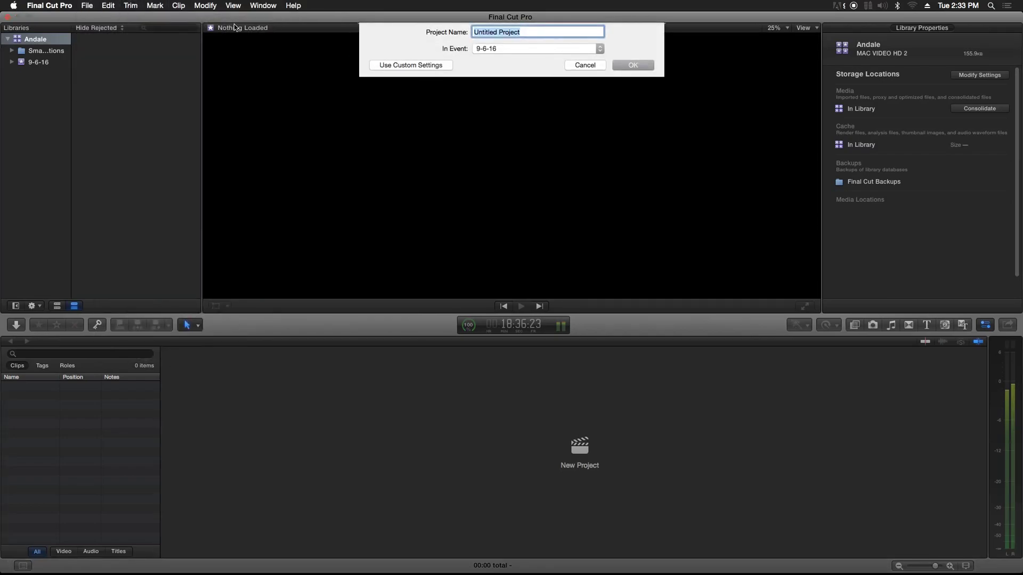
text(Andale)
key(Return)
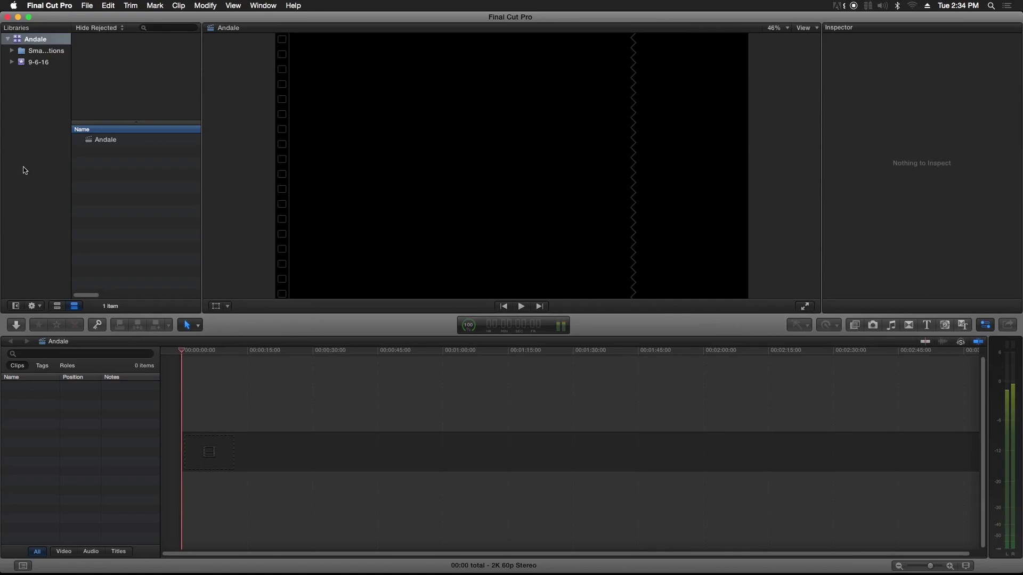
Start a media import and locate the Day 1 Andale folder on the MAC VIDEO HD 2 drive.
click(86, 4)
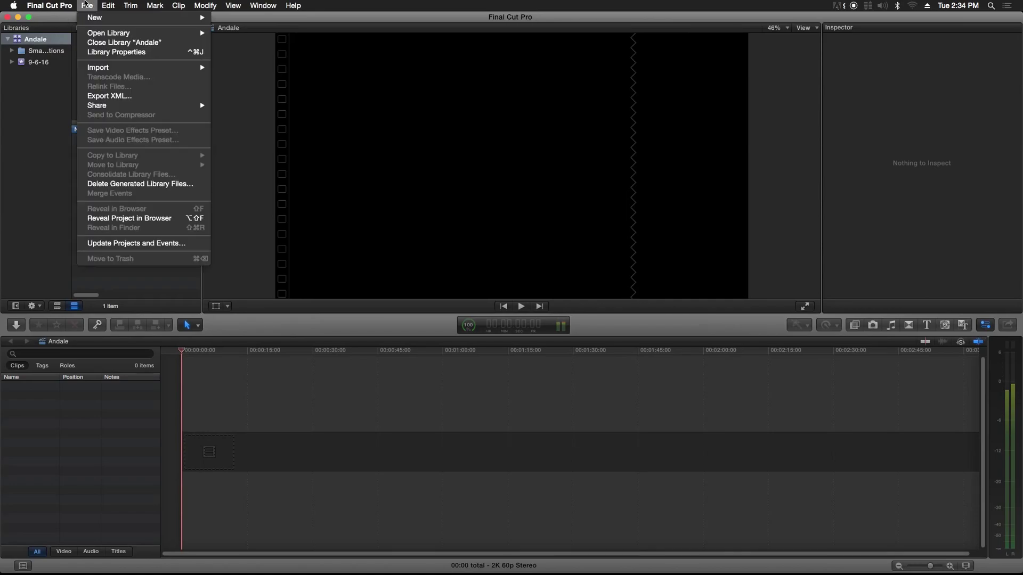
mouse_move(131, 70)
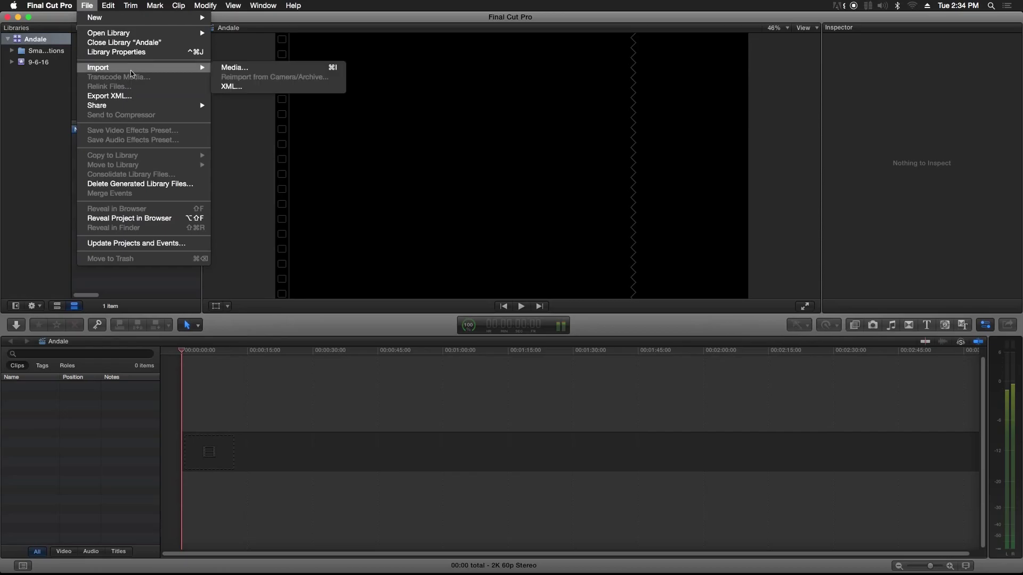
click(242, 71)
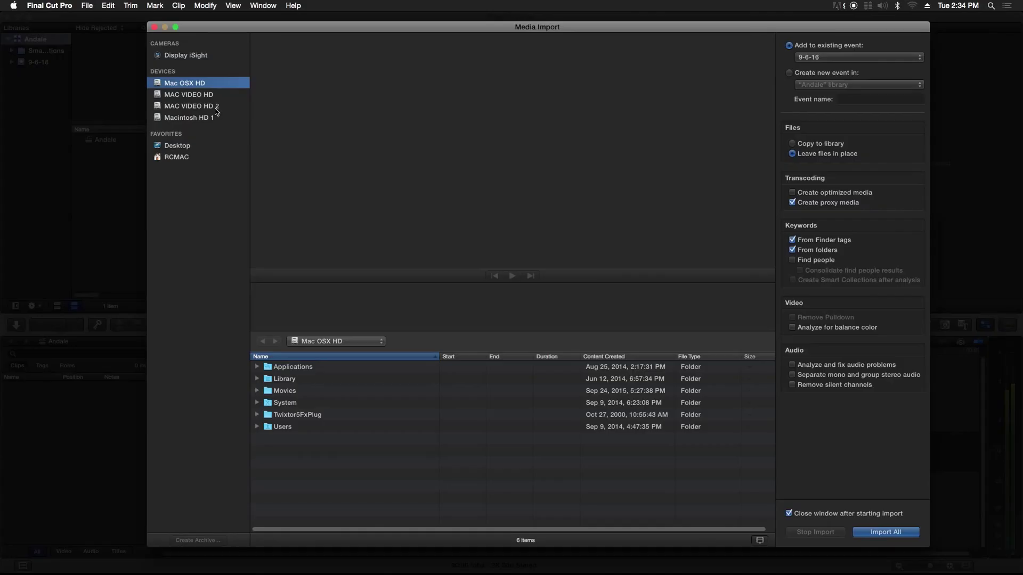
click(209, 106)
double_click(322, 430)
click(284, 392)
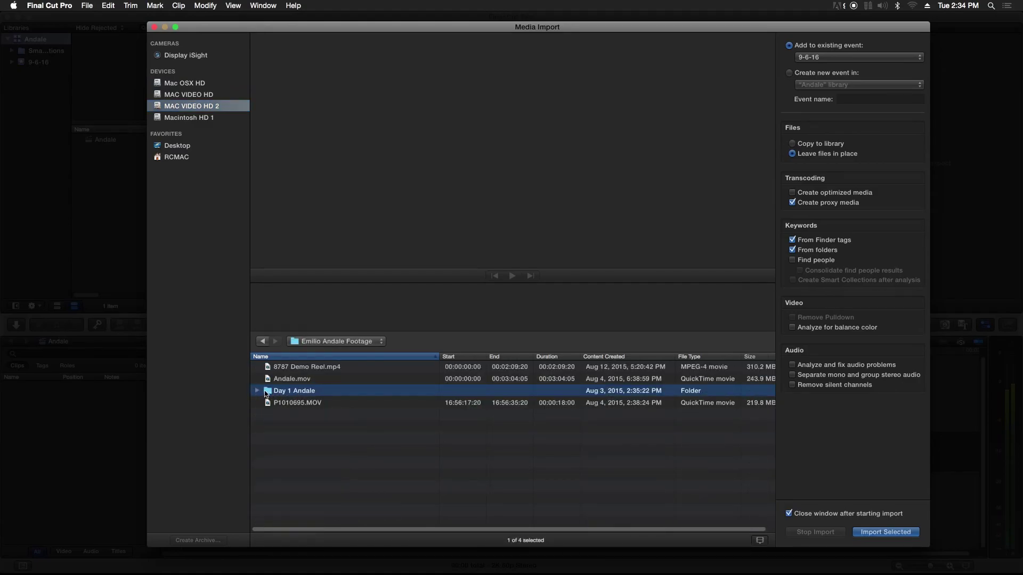
double_click(266, 394)
scroll(310, 409, down, 3)
scroll(311, 409, up, 3)
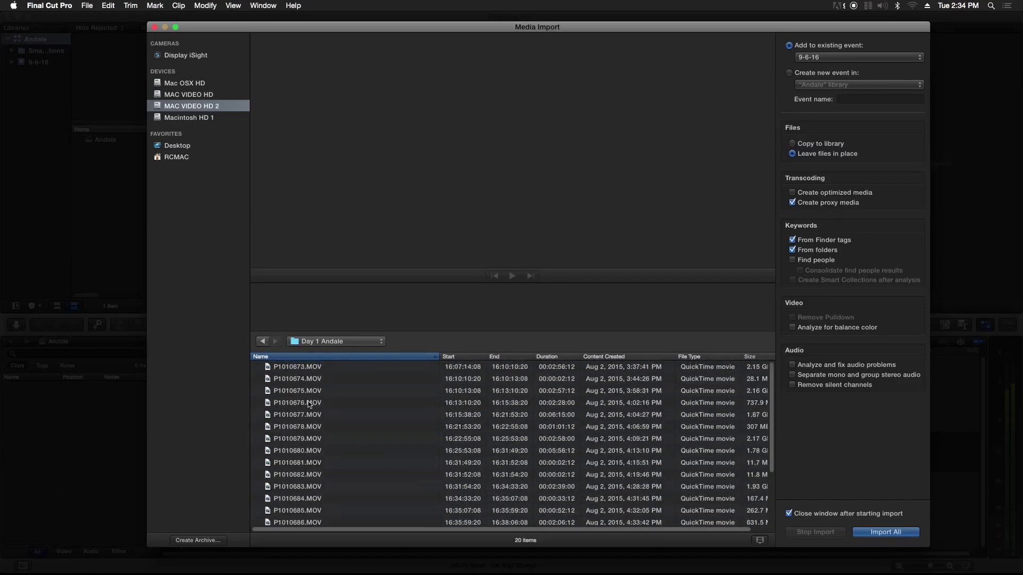
click(316, 367)
shift+click(316, 390)
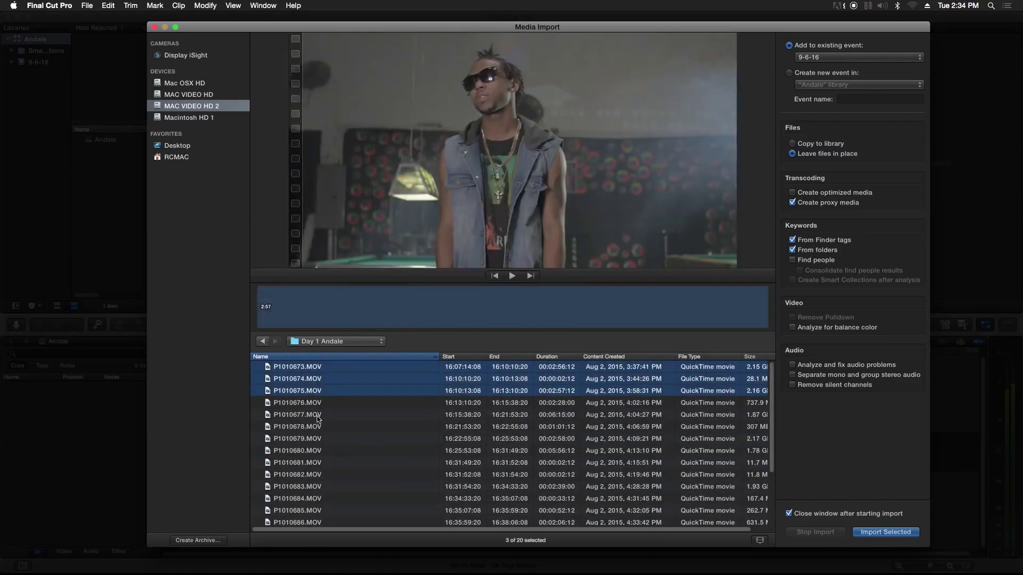
shift+click(317, 415)
scroll(321, 467, right, 1)
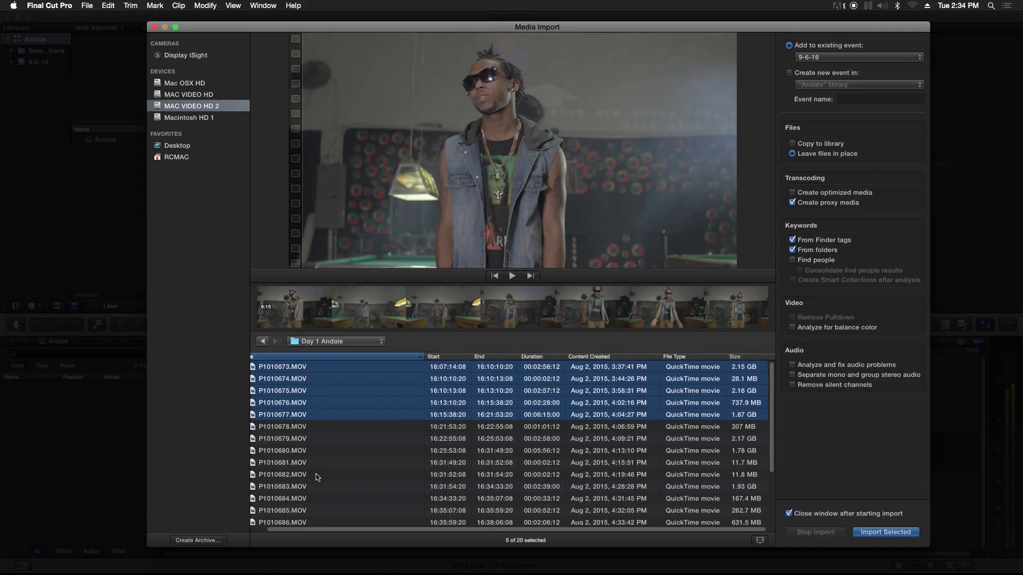
shift+click(308, 498)
click(262, 341)
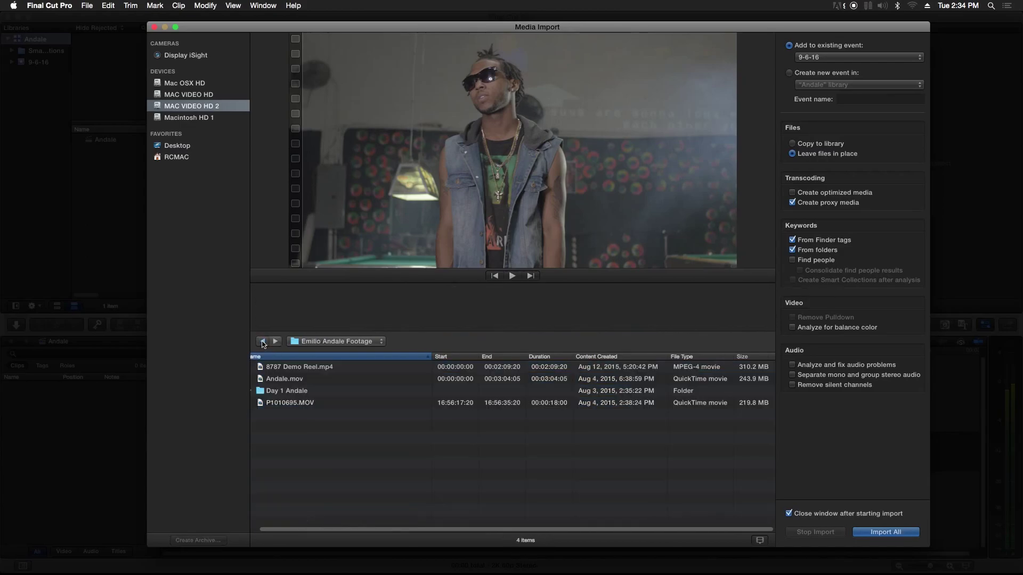
Import the entire Day 1 Andale folder into the 9-6-16 event, leaving files in place and creating proxy media.
click(296, 391)
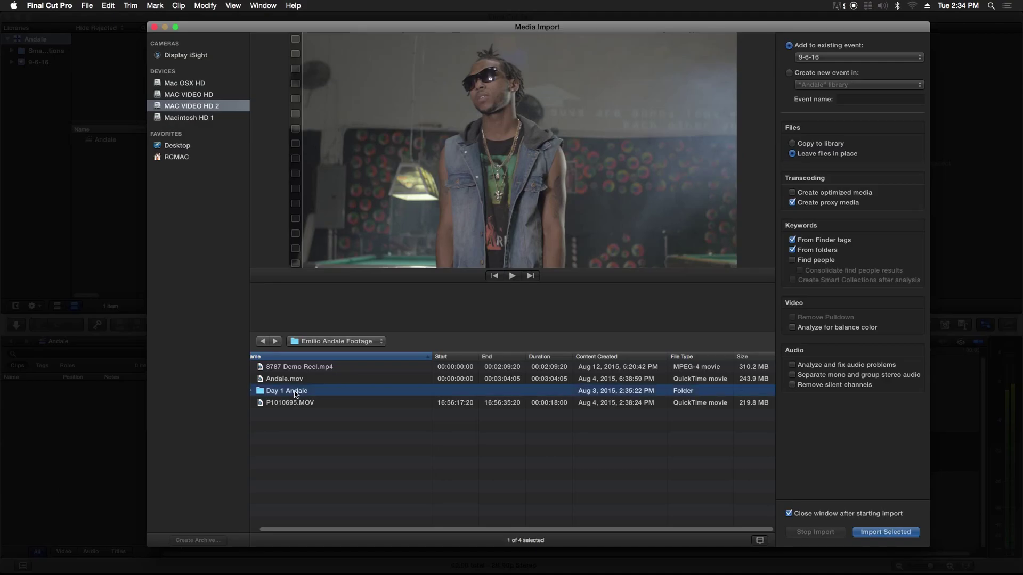
scroll(316, 523, left, 1)
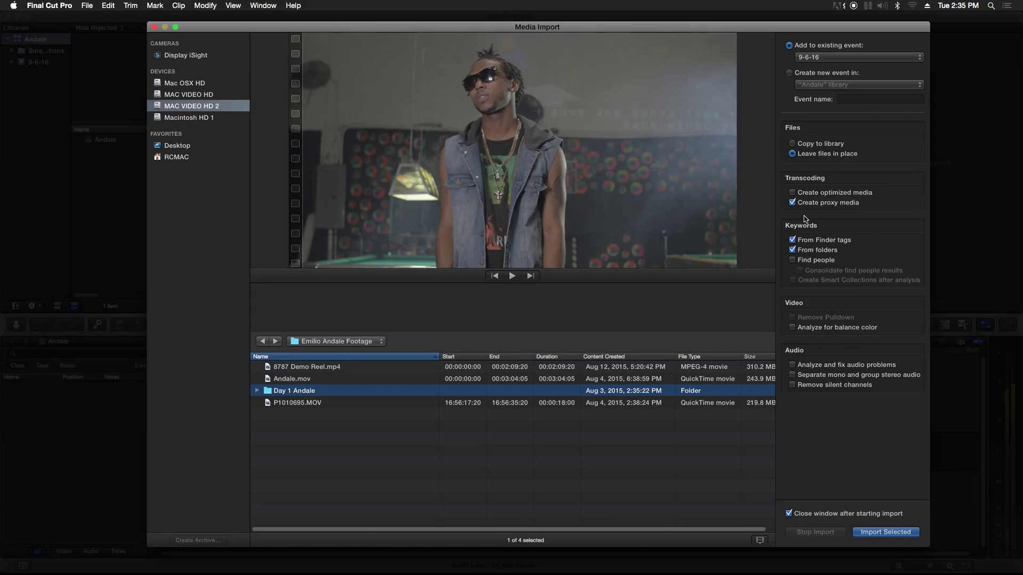
click(874, 534)
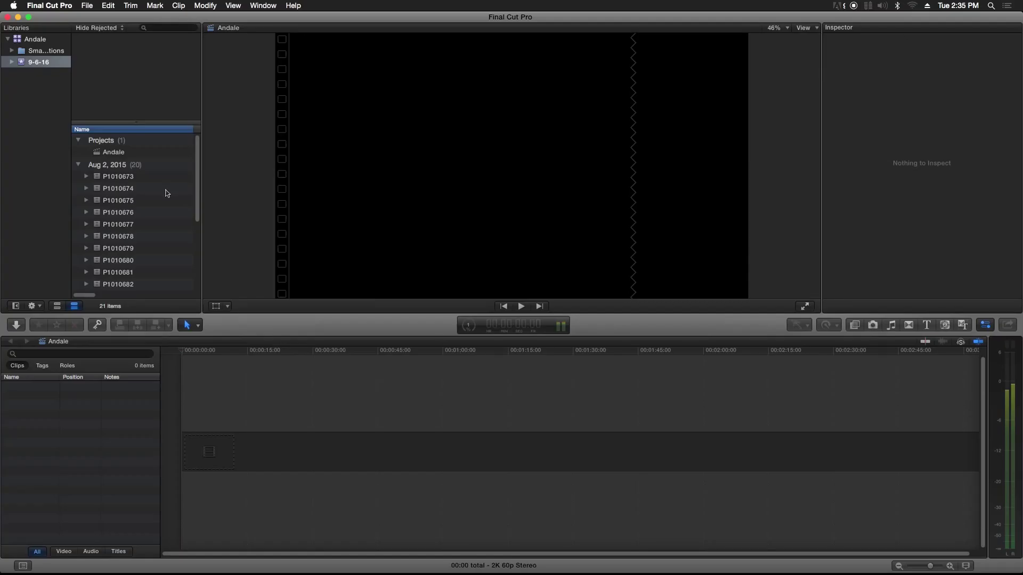
Show clip P1010675 in the viewer and switch viewer playback to proxy media.
click(118, 201)
click(804, 28)
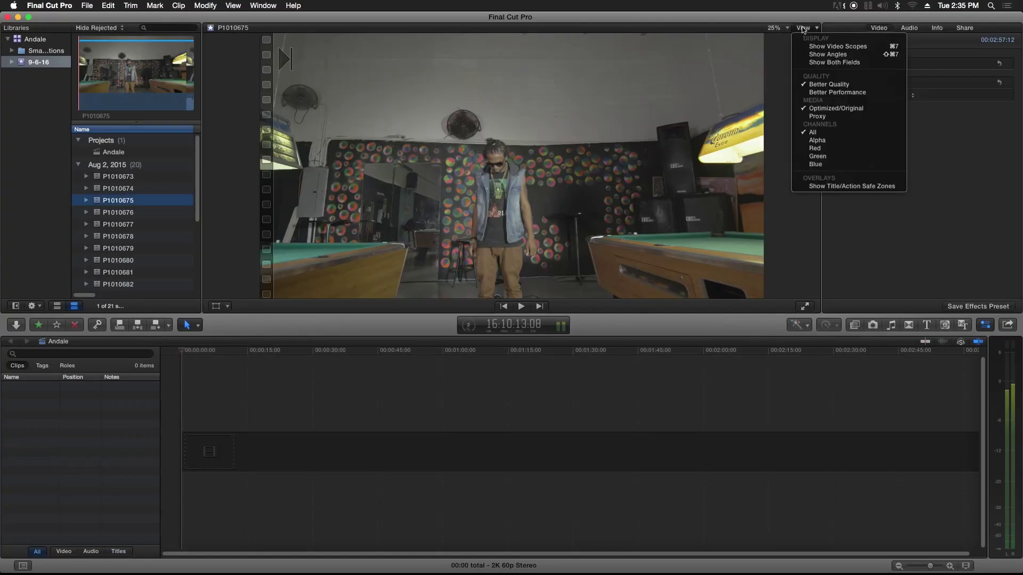
click(840, 115)
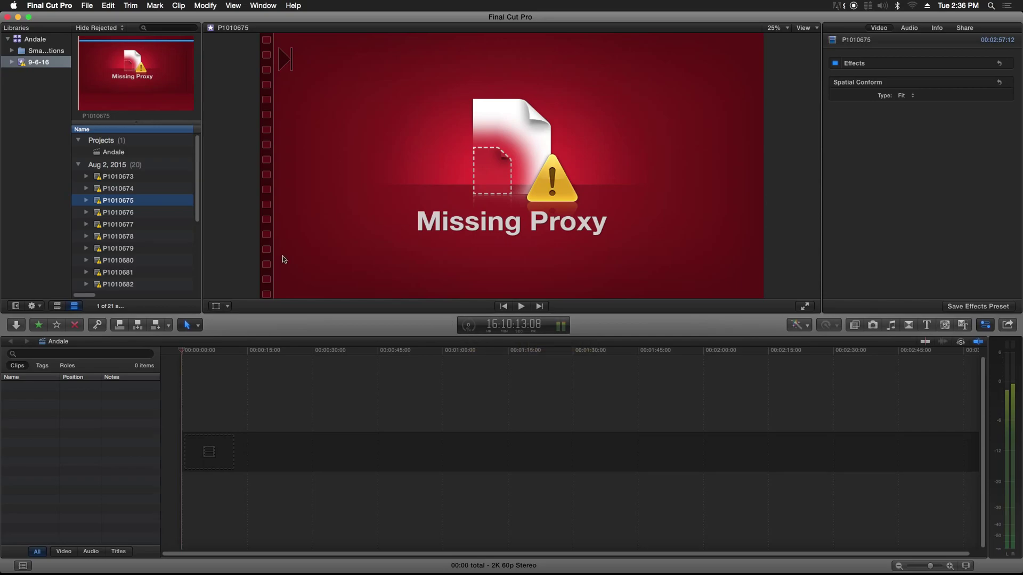
Check the progress of the individual clip transcodes in the background tasks, then close the task list.
key(super+9)
click(546, 303)
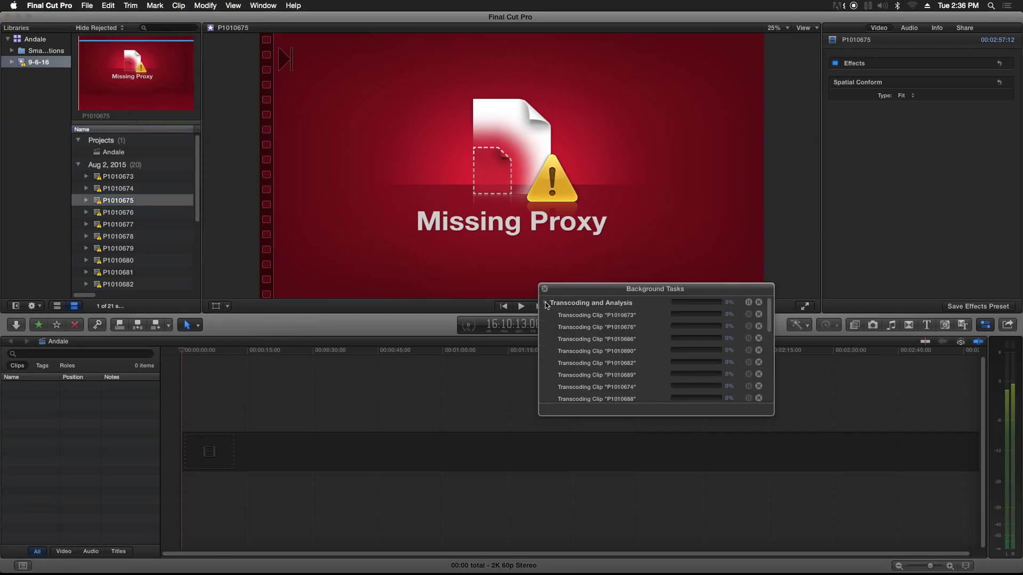
click(545, 288)
click(86, 5)
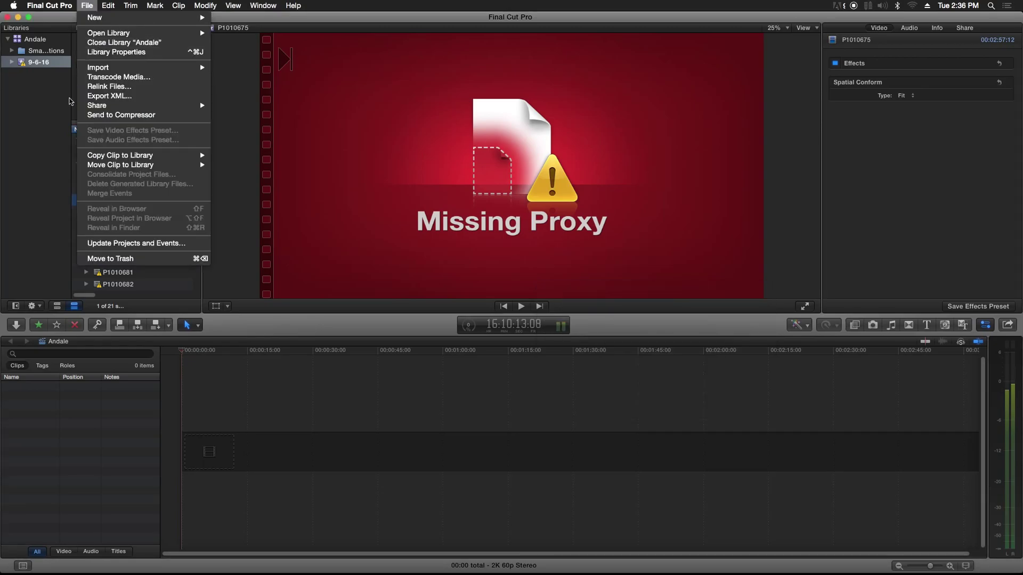
click(58, 110)
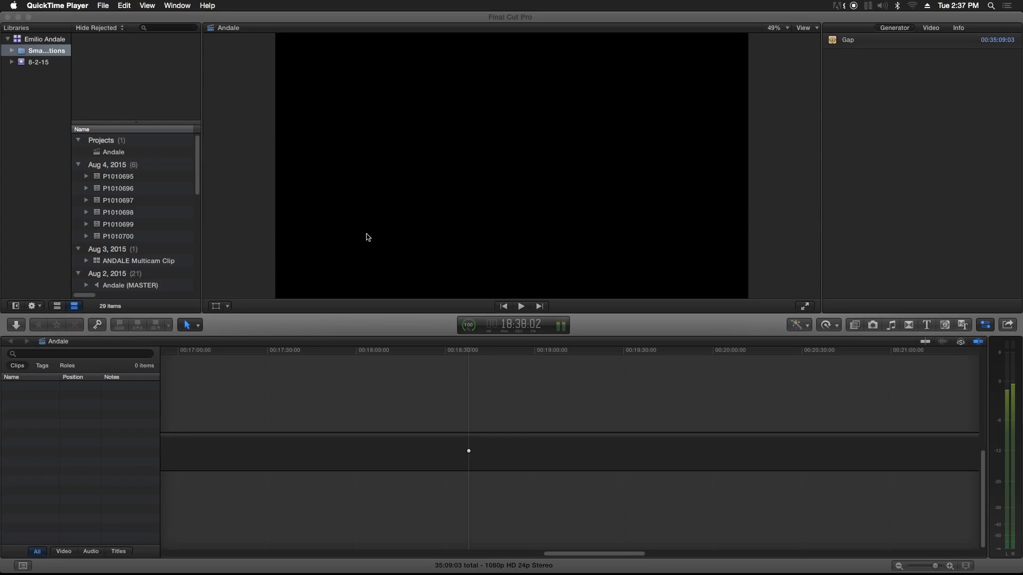
click(8, 39)
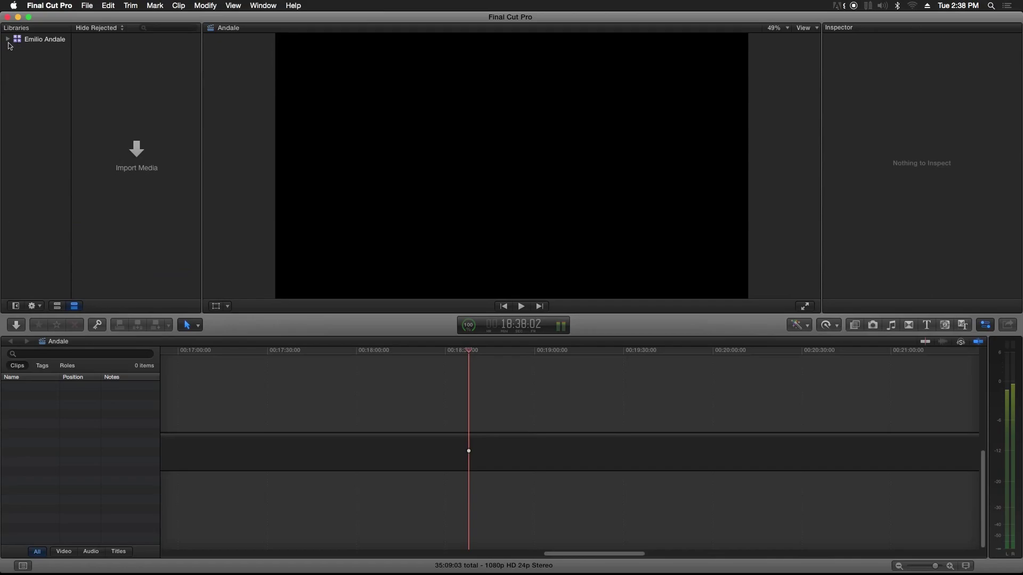
click(8, 40)
click(37, 41)
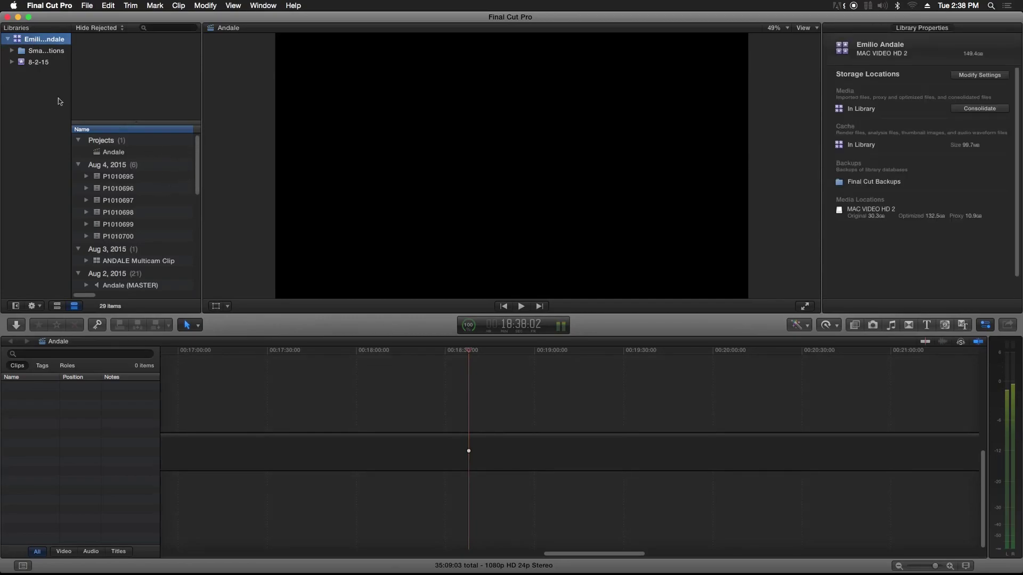
Create a keyword collection named Slow Motion B Roll in the 8-2-15 event.
right_click(26, 61)
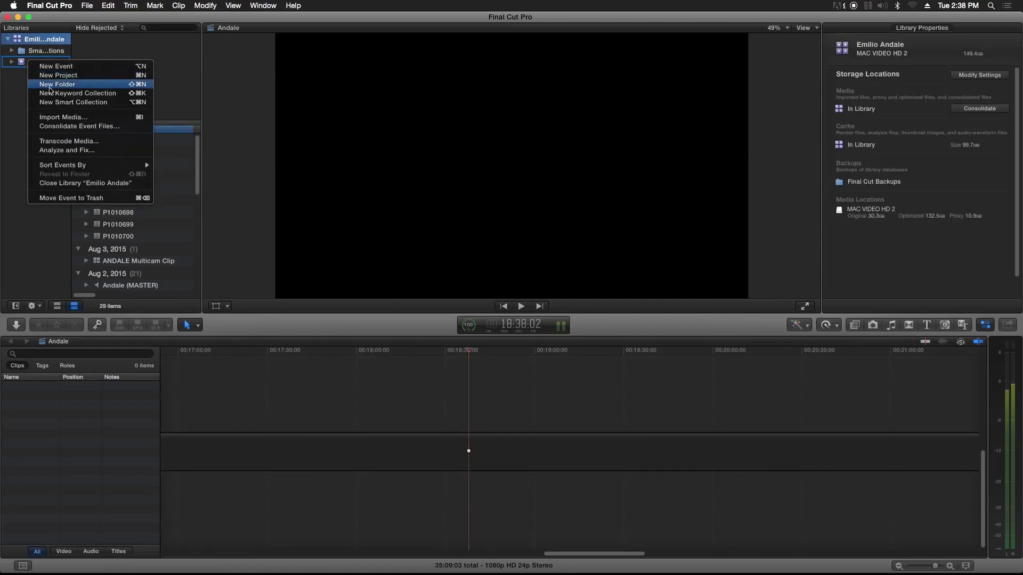
click(81, 94)
click(88, 7)
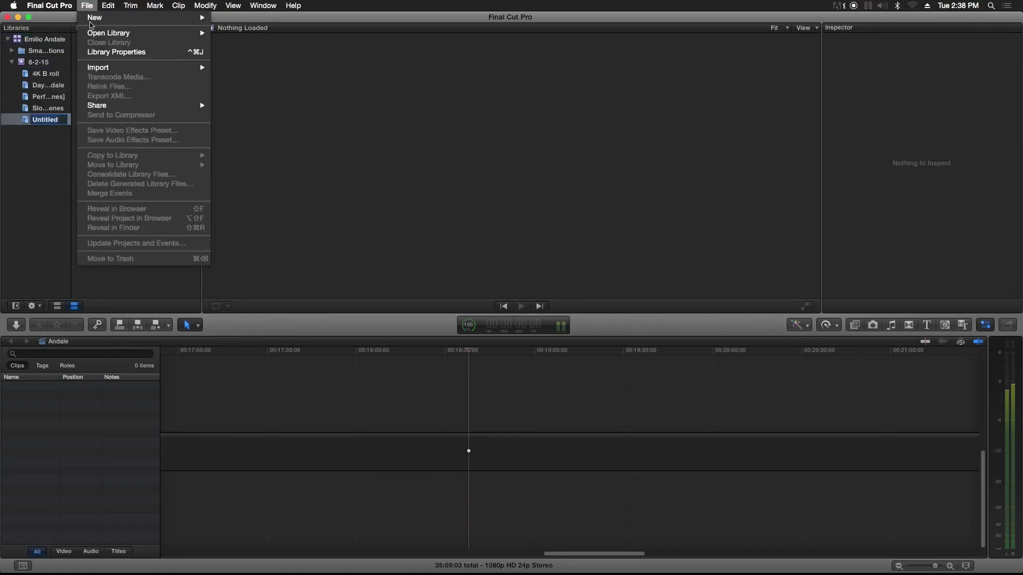
mouse_move(112, 21)
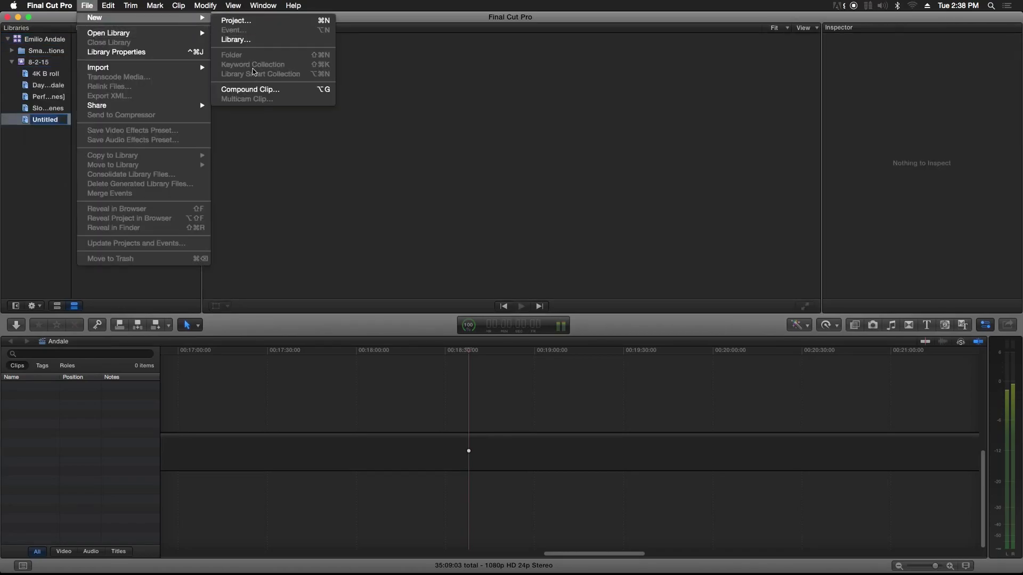
click(41, 129)
click(55, 119)
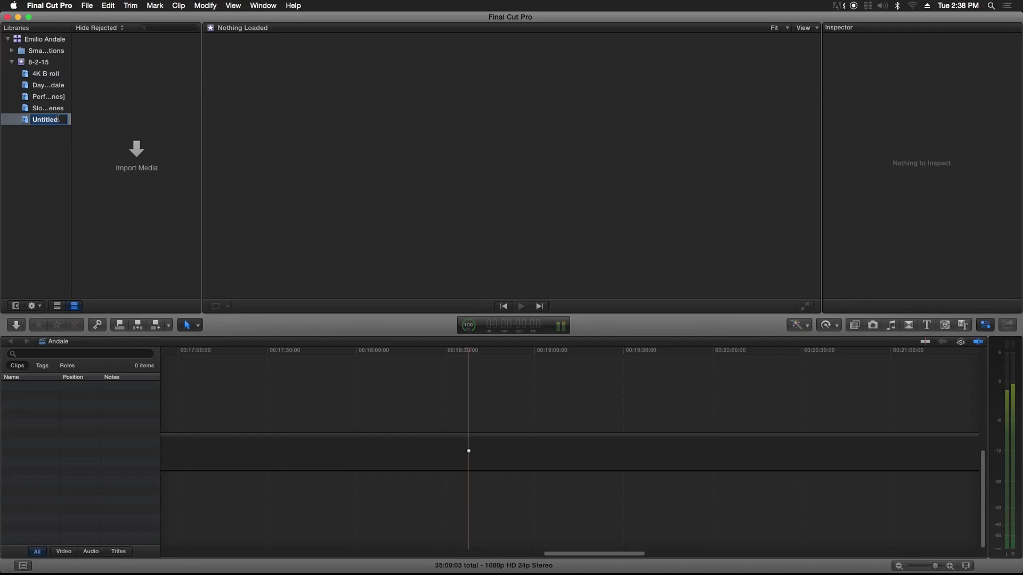
text(Slow Motion B Roll)
key(Return)
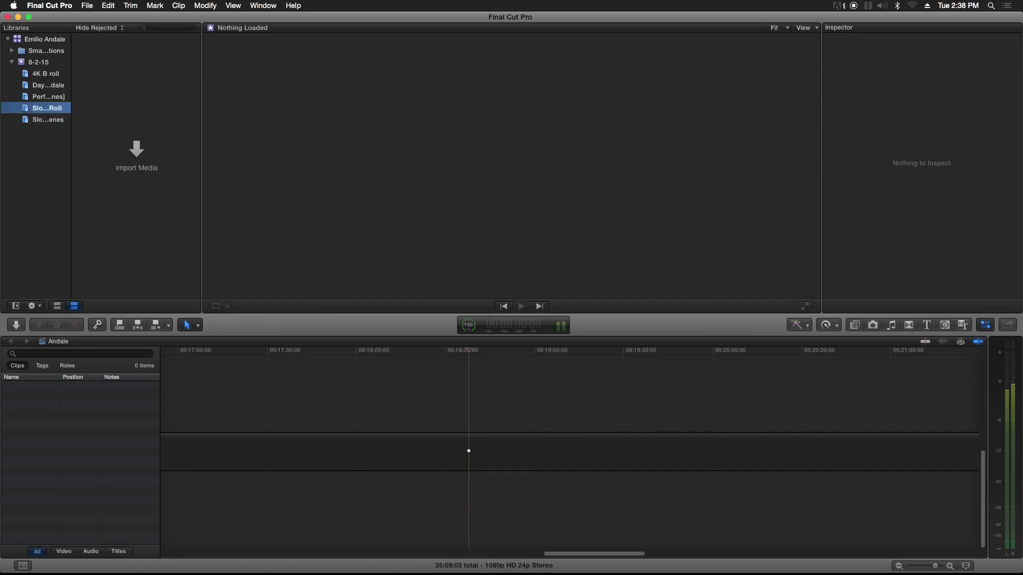
Preview clips across the whole library, including P1010695 to P1010697, P1010678 and P1010677, to judge which collection they suit.
click(45, 39)
click(130, 176)
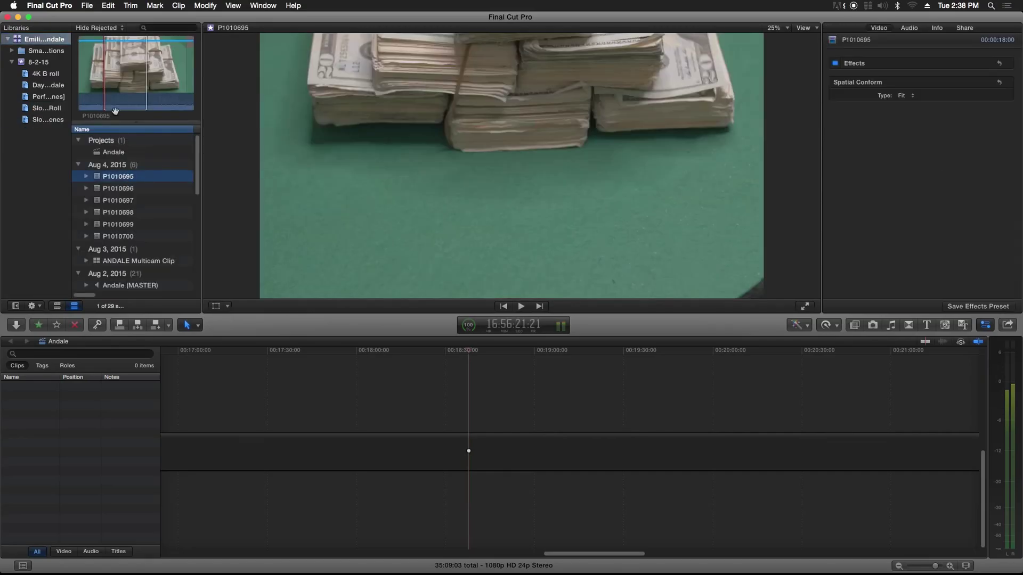
click(131, 96)
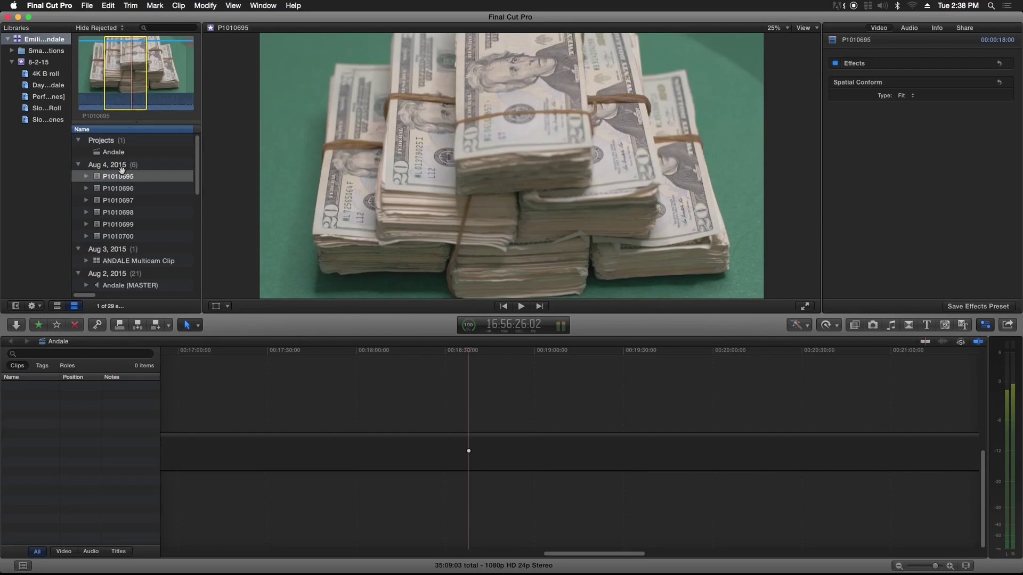
click(110, 179)
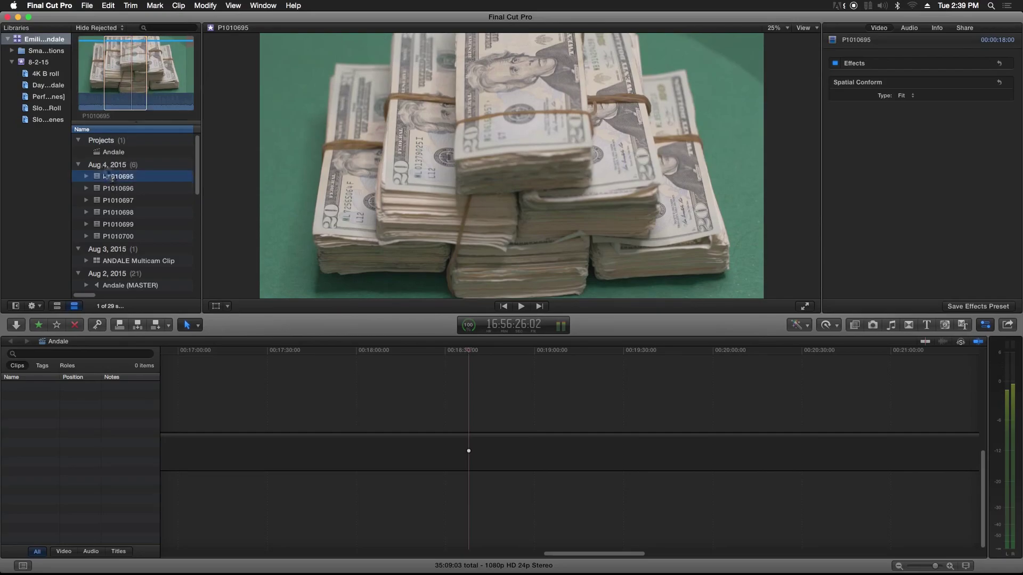
click(124, 201)
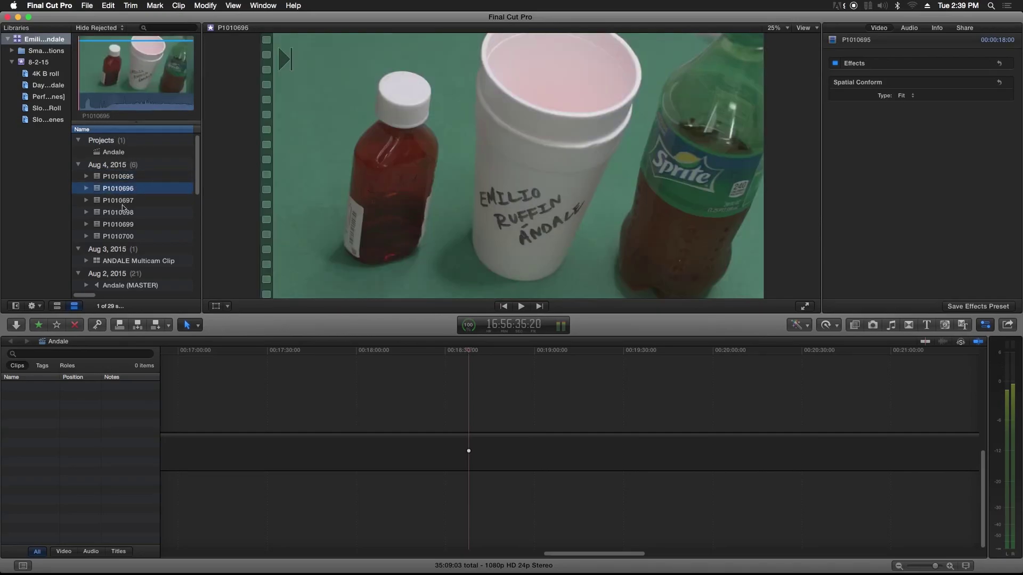
scroll(126, 228, down, 5)
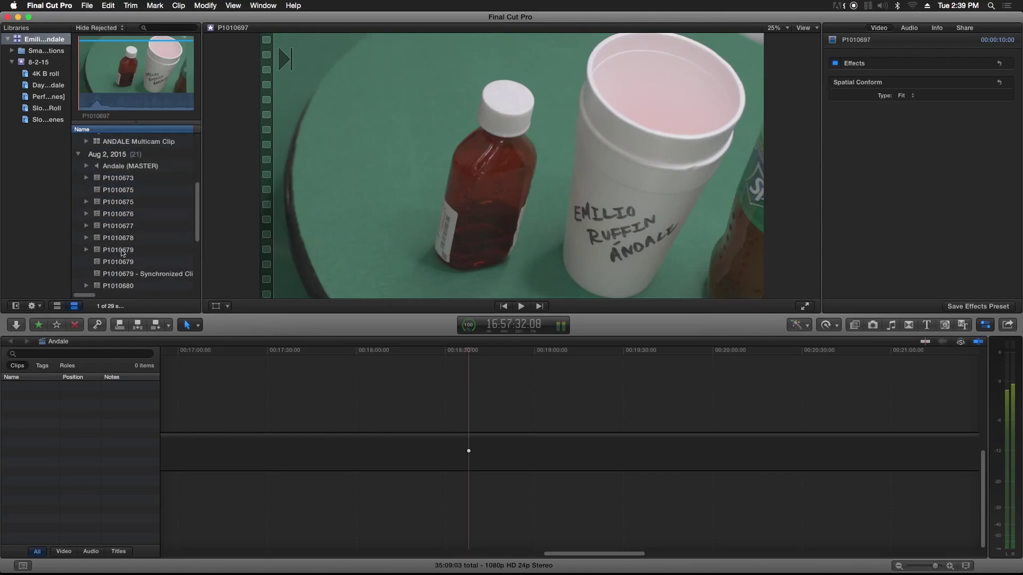
click(124, 267)
click(124, 241)
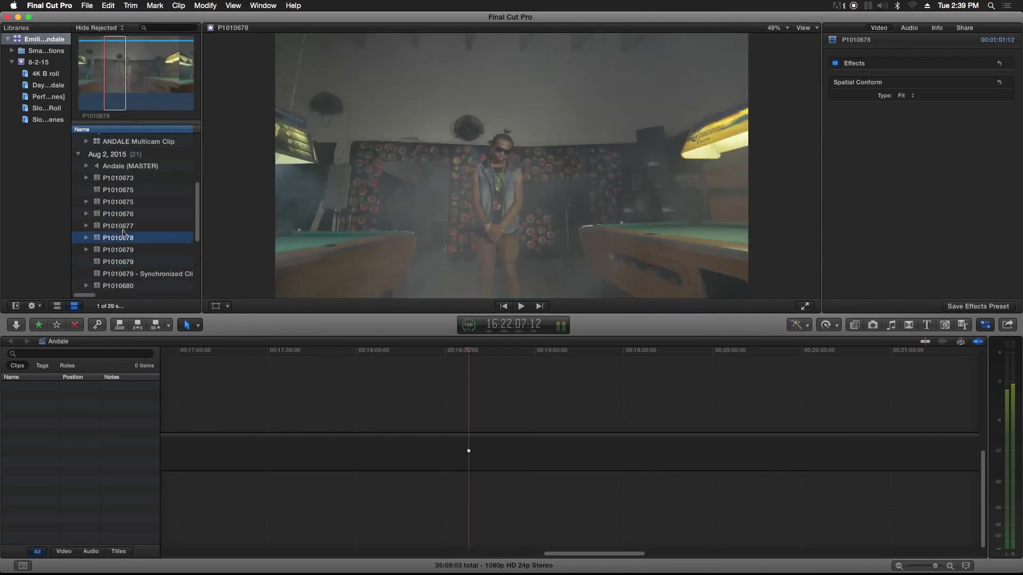
key(Up)
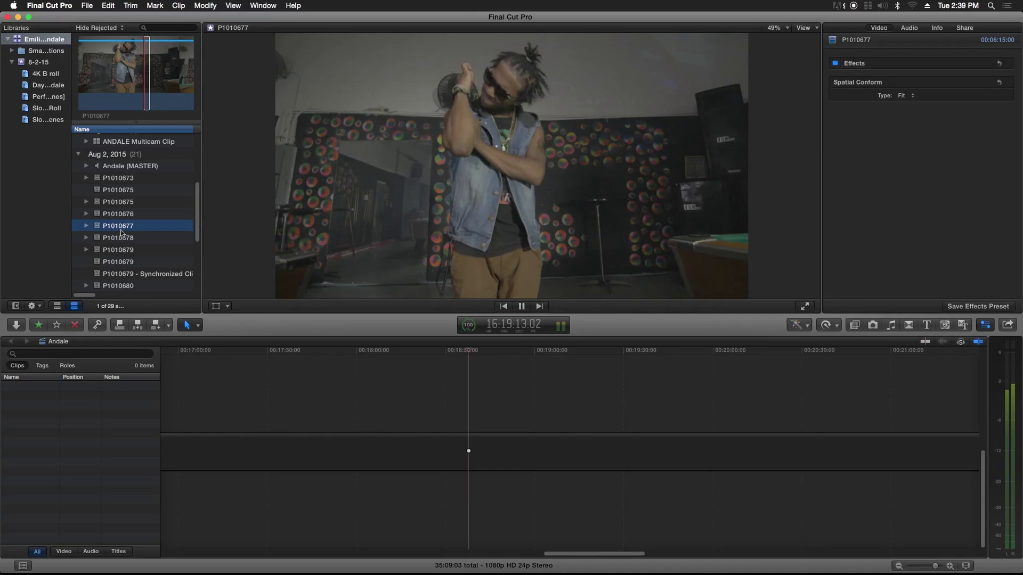
key(space)
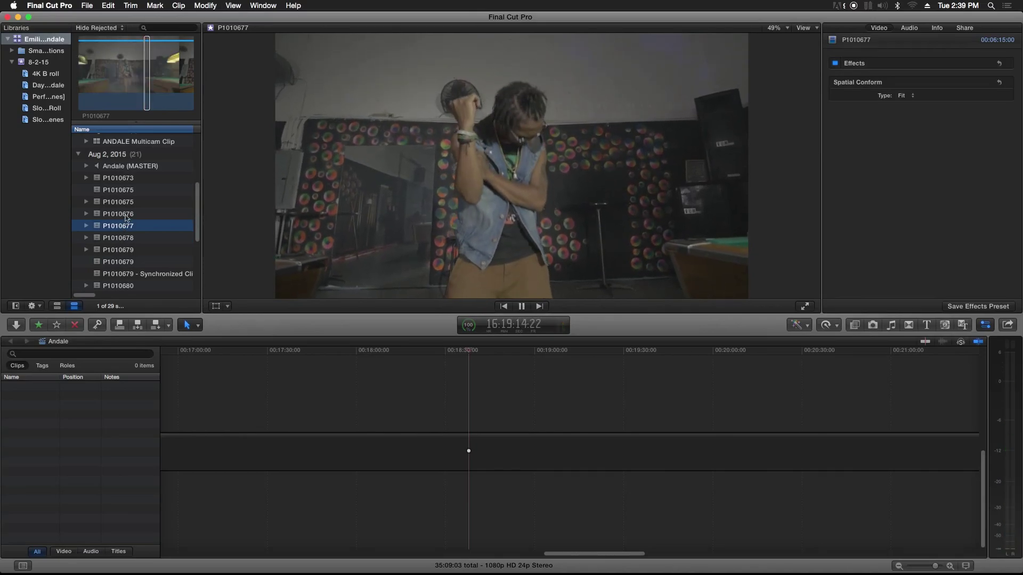
Try to add clips P1010677 and P1010678 to one of the slow-motion keyword collections.
drag(122, 229, 56, 115)
click(163, 240)
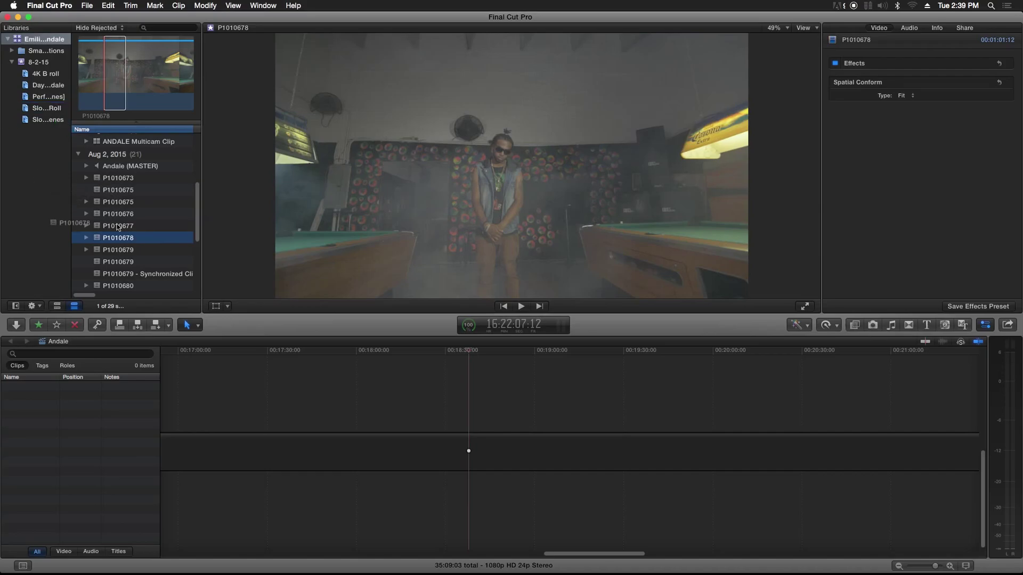
right_click(39, 153)
click(29, 167)
click(122, 179)
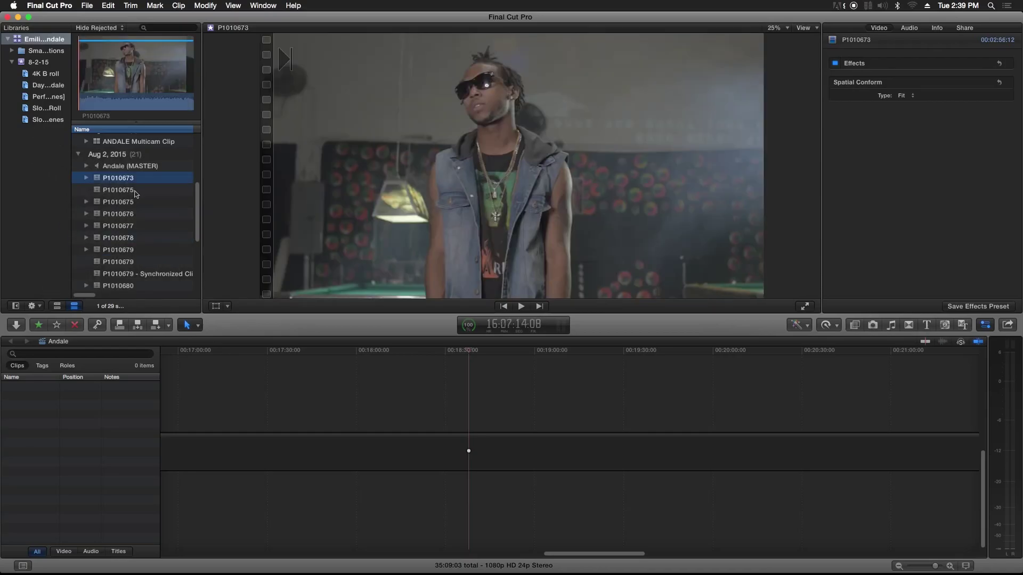
Preview clip P1010673 and add it to the Performance Scenes keyword collection.
key(space)
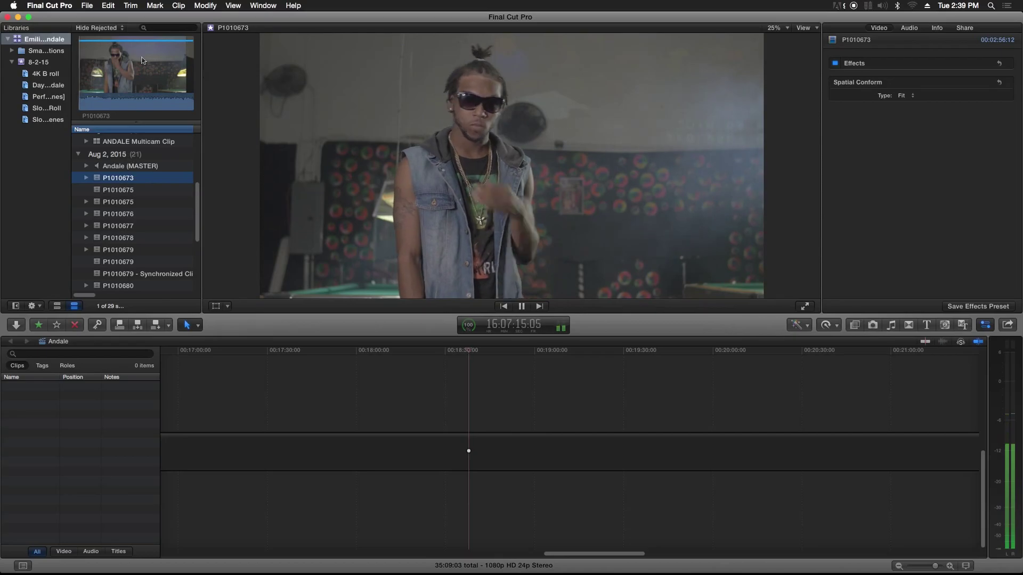
click(114, 75)
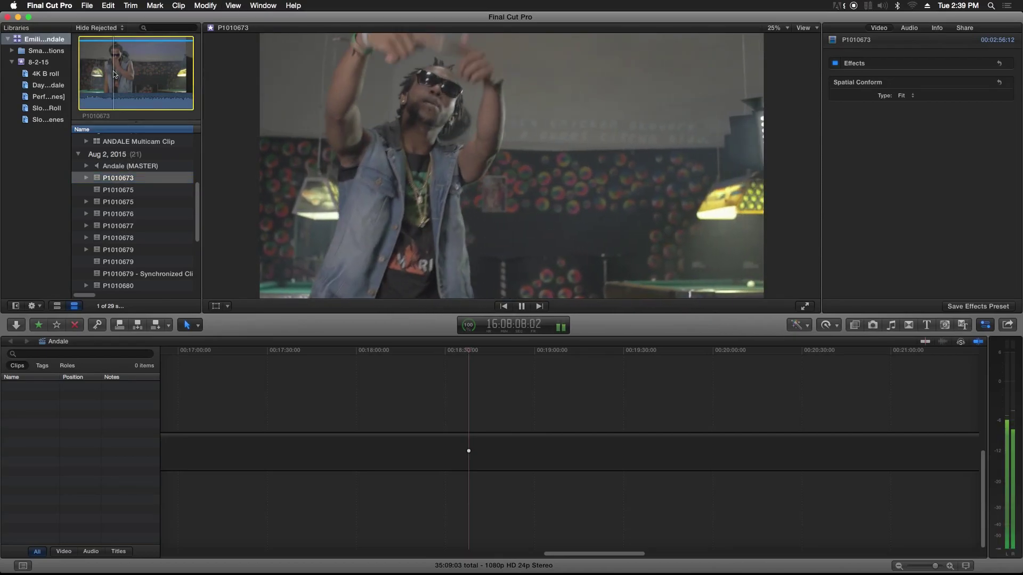
key(space)
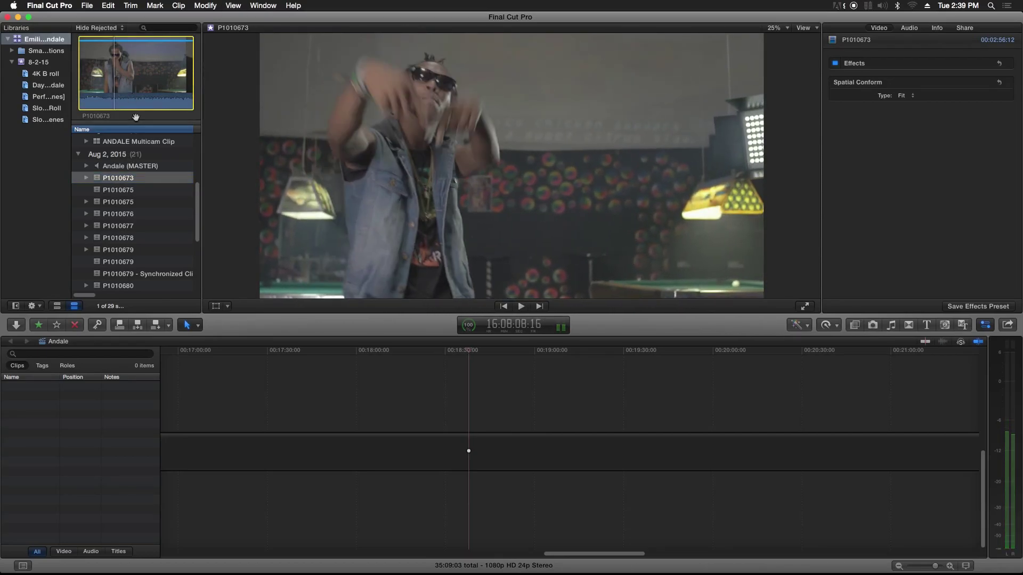
drag(122, 180, 63, 106)
Preview clip P1010675 and try to add it to the Performance Scenes keyword collection.
click(120, 195)
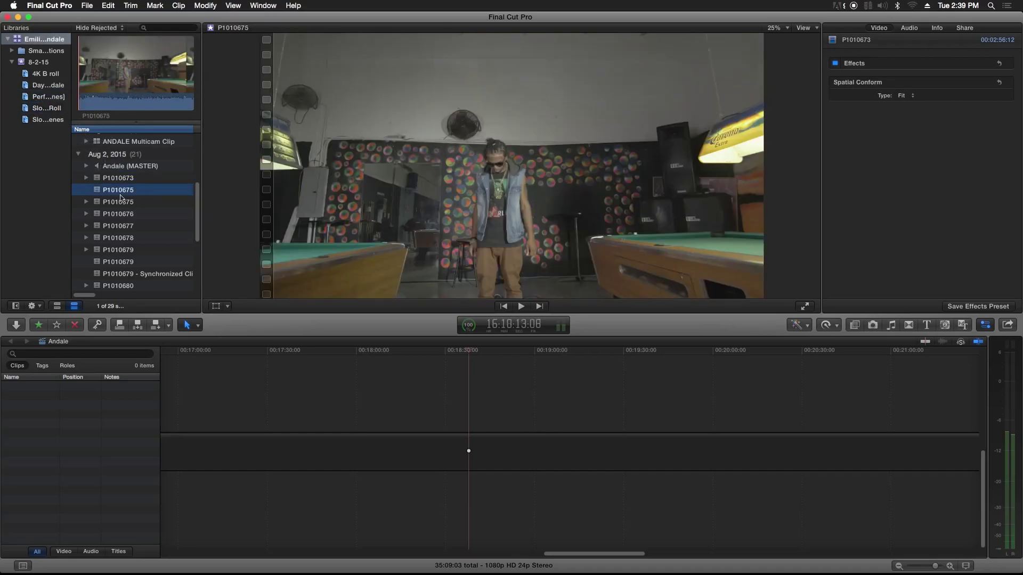
key(space)
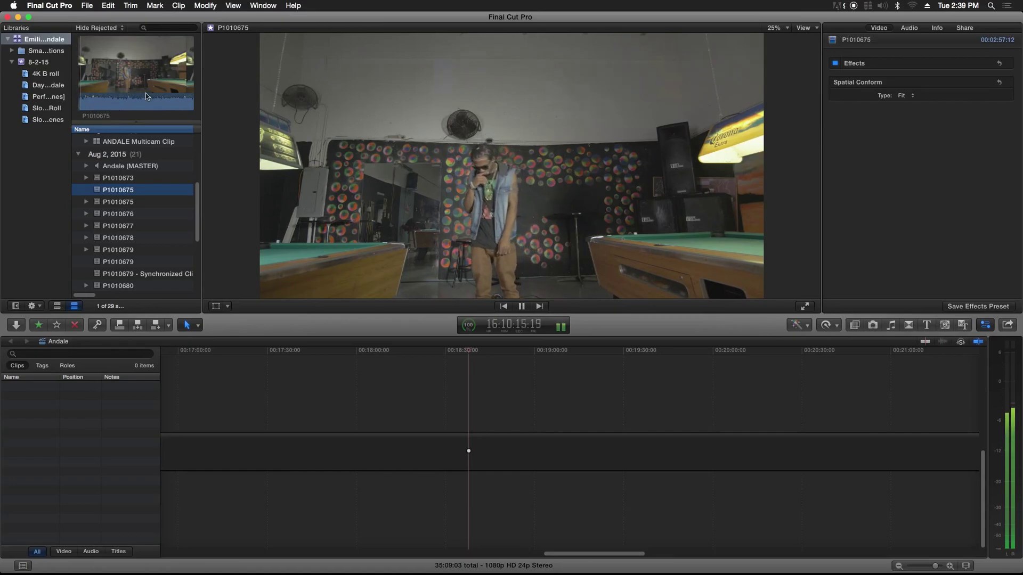
drag(118, 190, 58, 100)
click(114, 202)
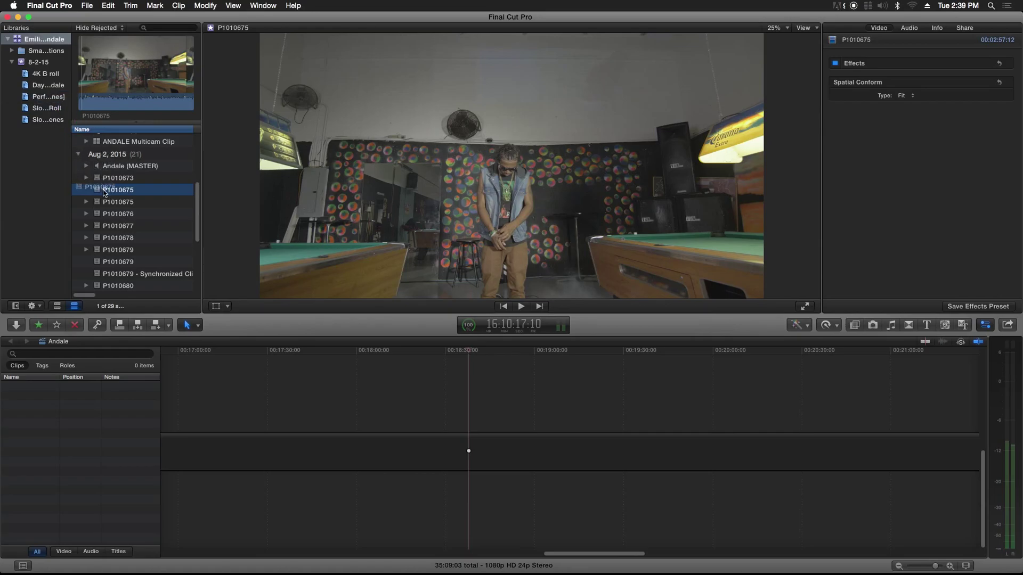
scroll(112, 224, down, 5)
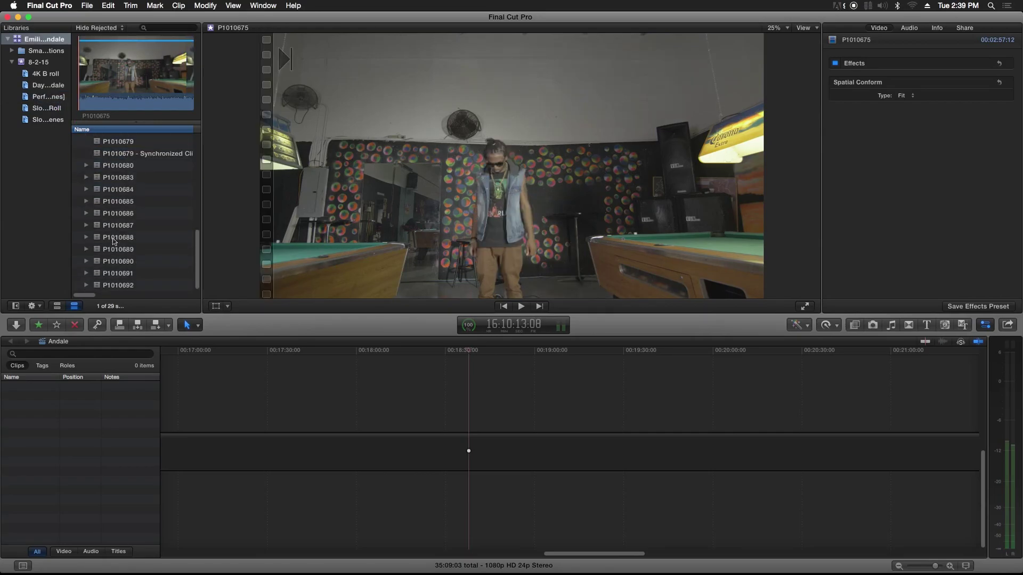
scroll(115, 234, up, 4)
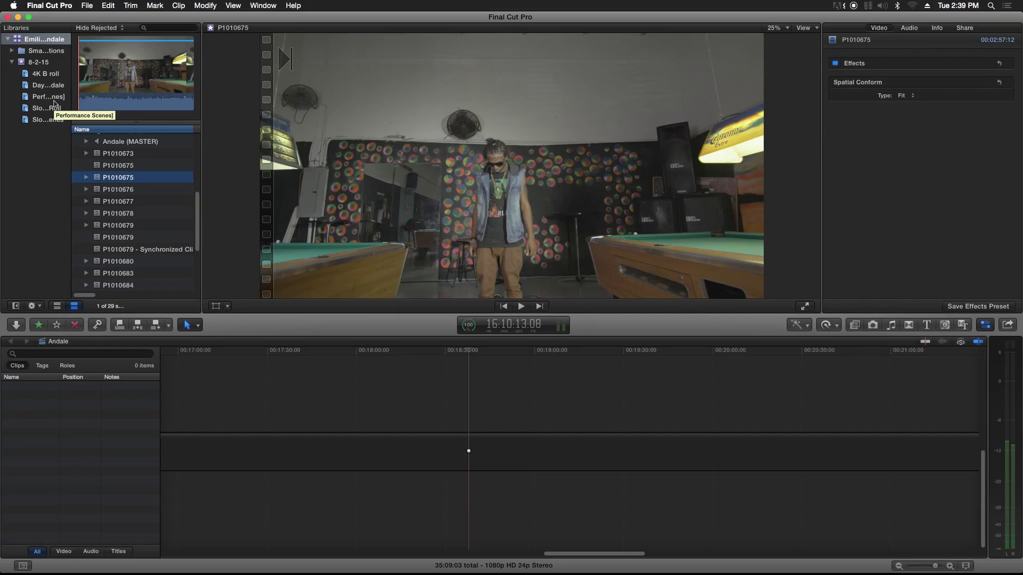
Open the Performance Scenes collection and briefly play the Andale (MASTER) song.
click(51, 98)
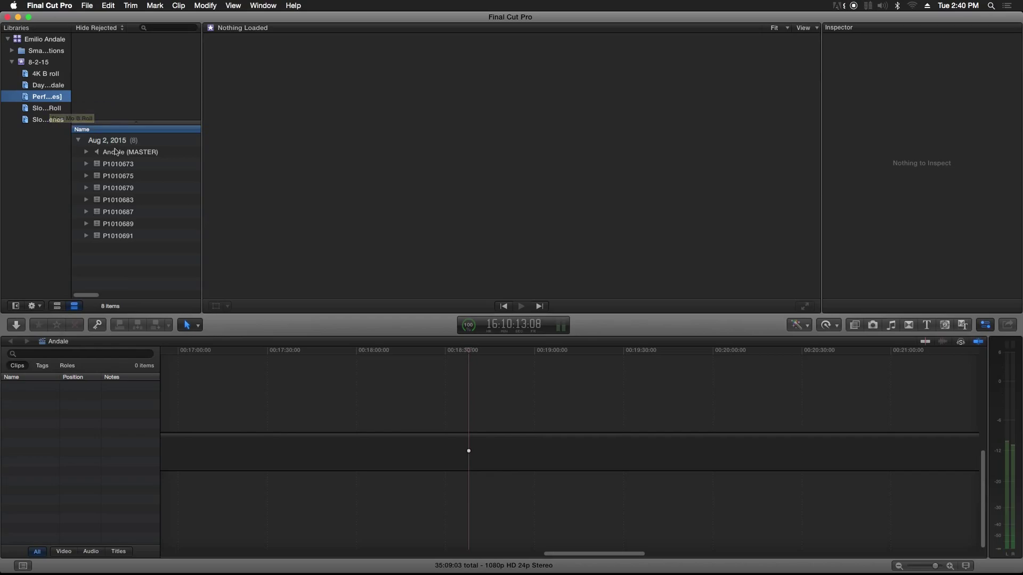
click(110, 155)
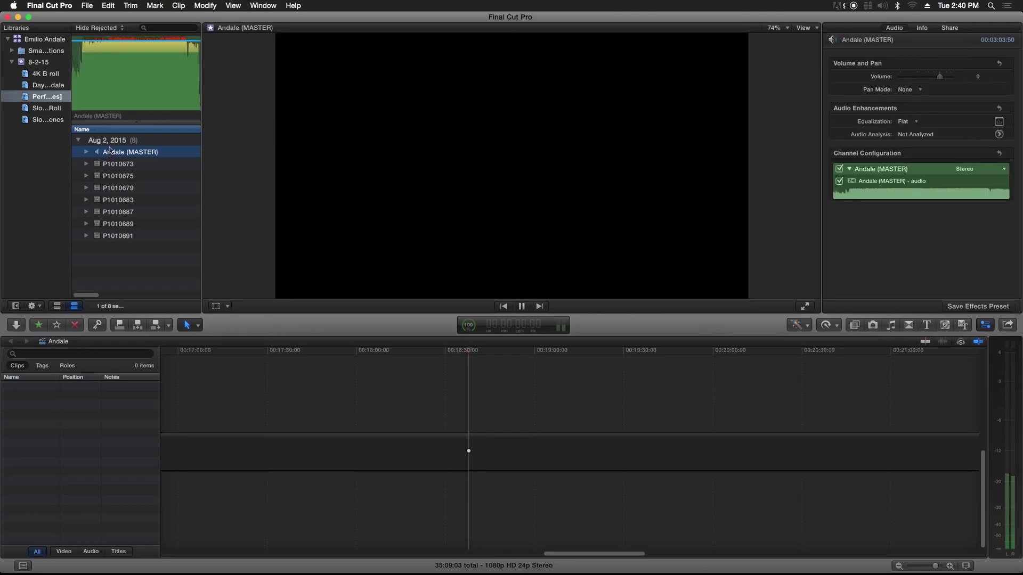
key(space)
key(space)
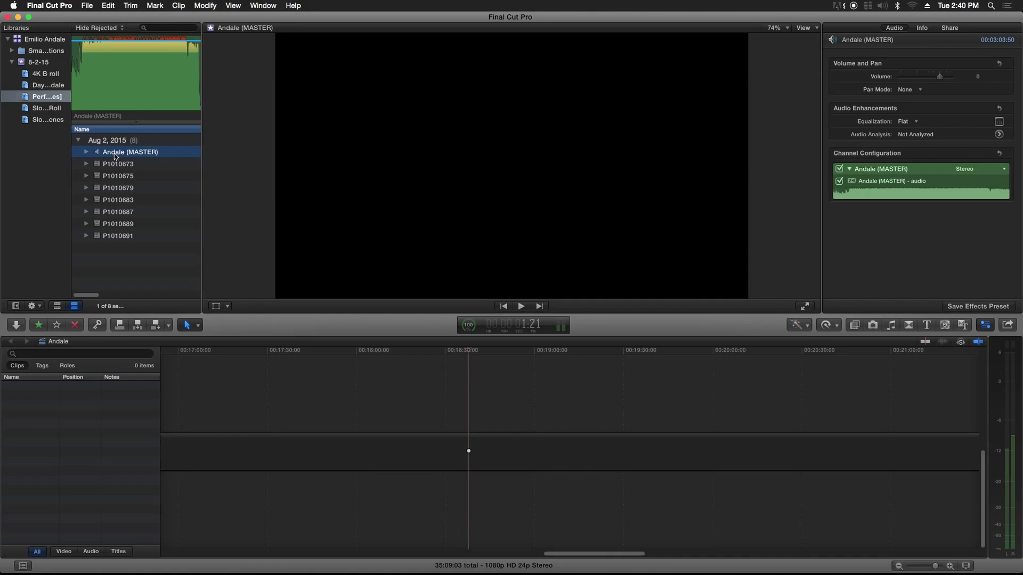
key(super+a)
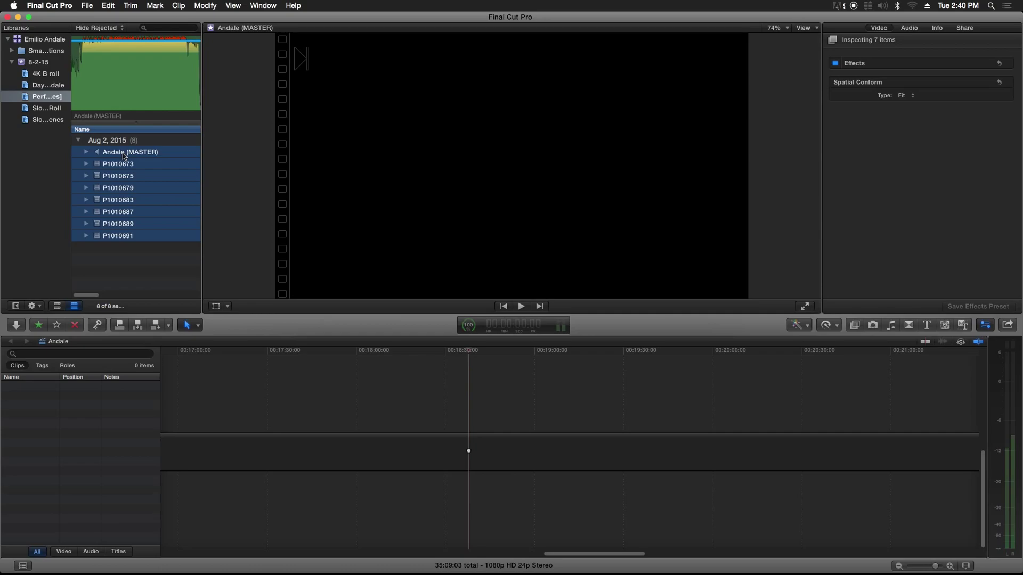
drag(123, 152, 107, 257)
click(111, 251)
Preview the performance takes P1010691, P1010689, P1010687, P1010683, P1010679 and P1010675 in the Performance Scenes collection.
click(116, 232)
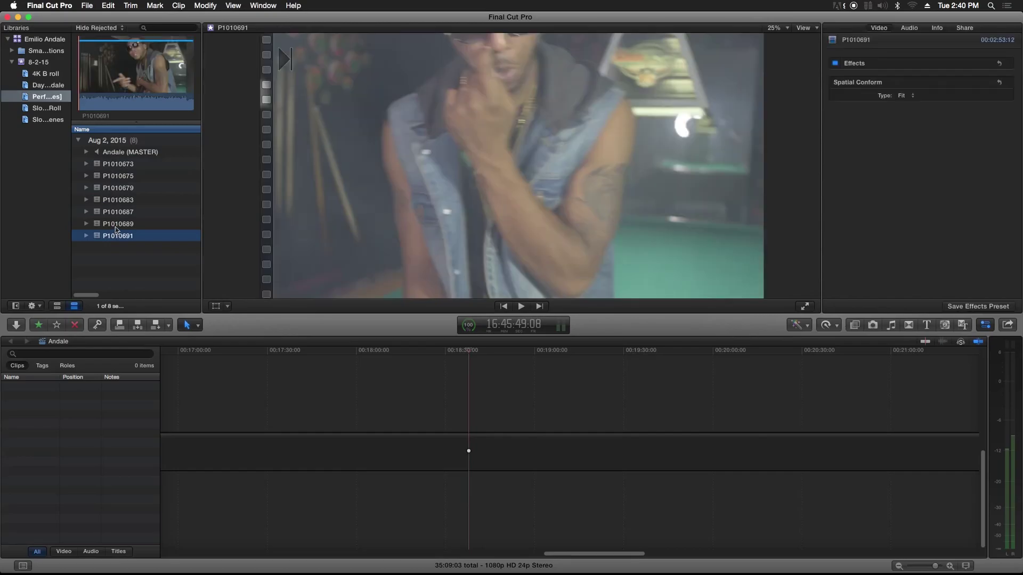
click(116, 224)
key(space)
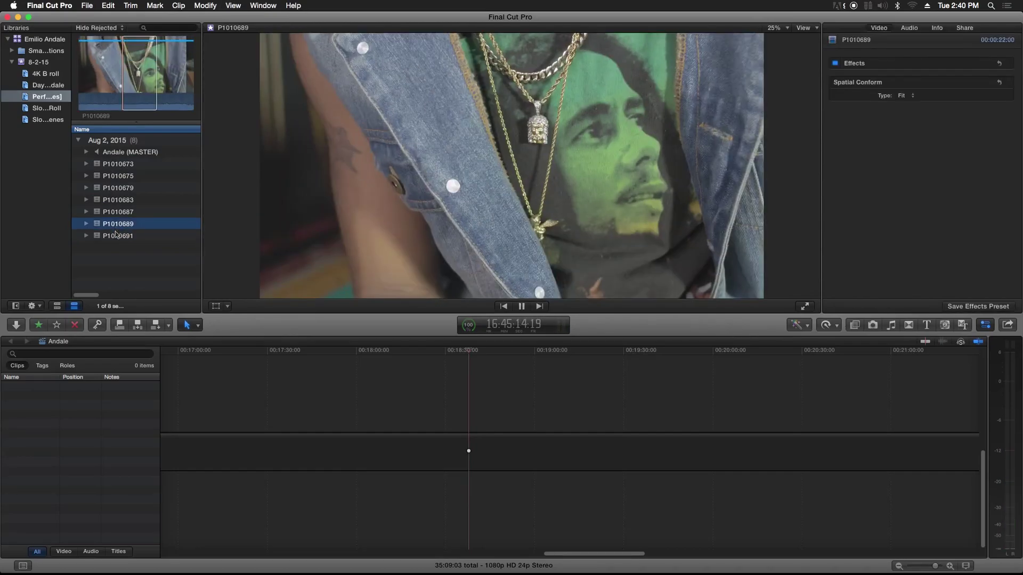
click(116, 237)
click(118, 212)
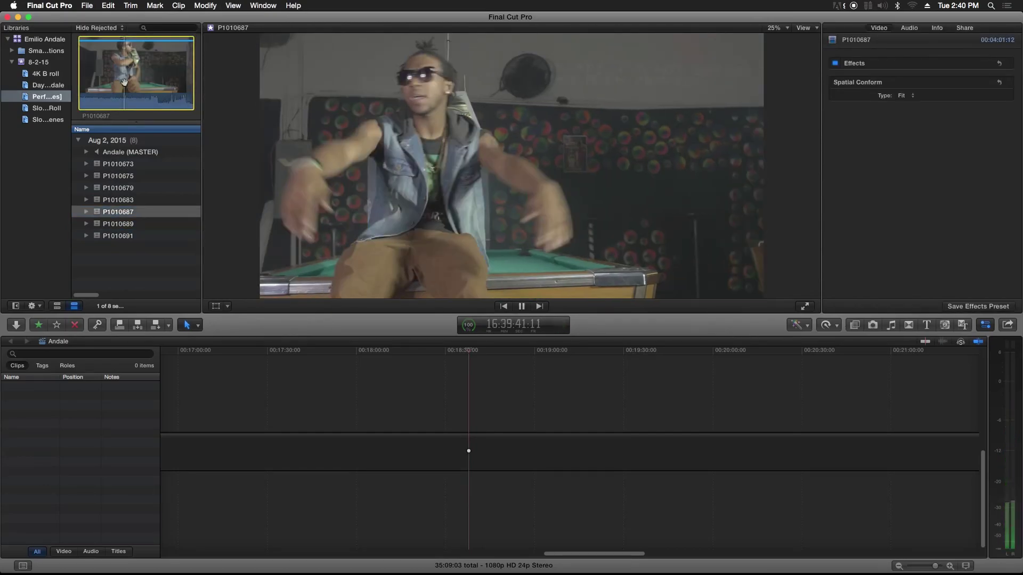
key(space)
click(120, 200)
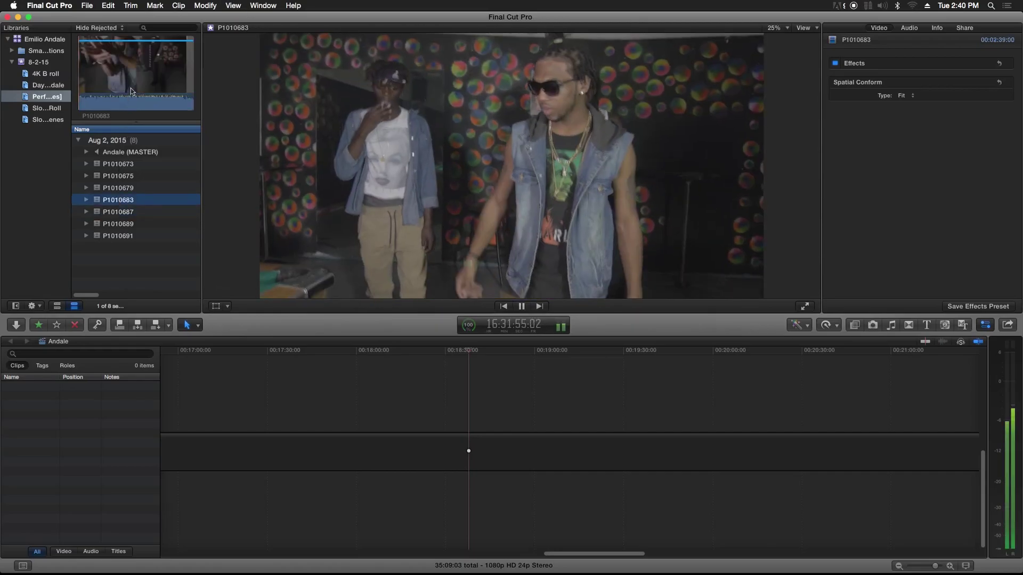
key(space)
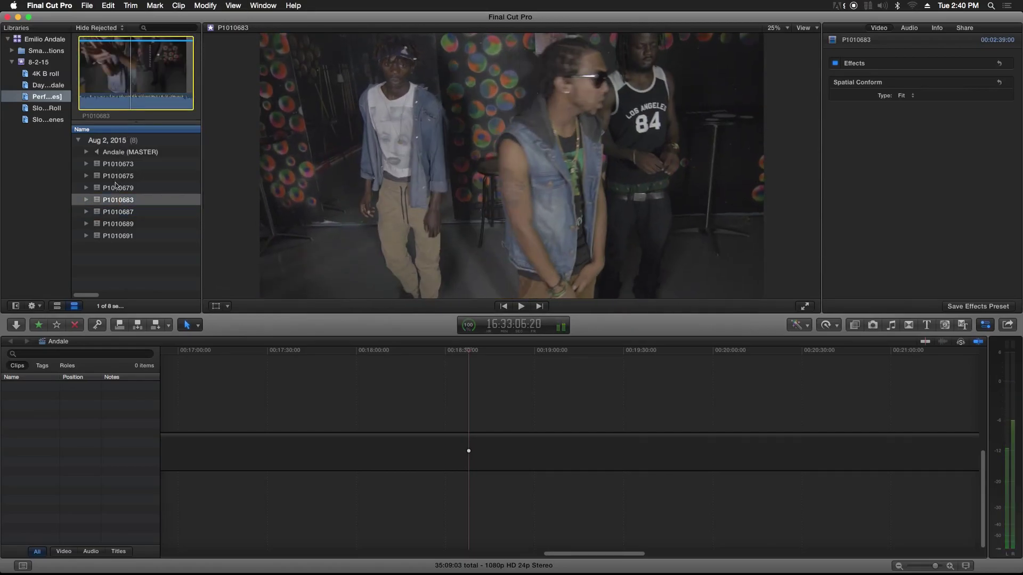
click(116, 187)
key(space)
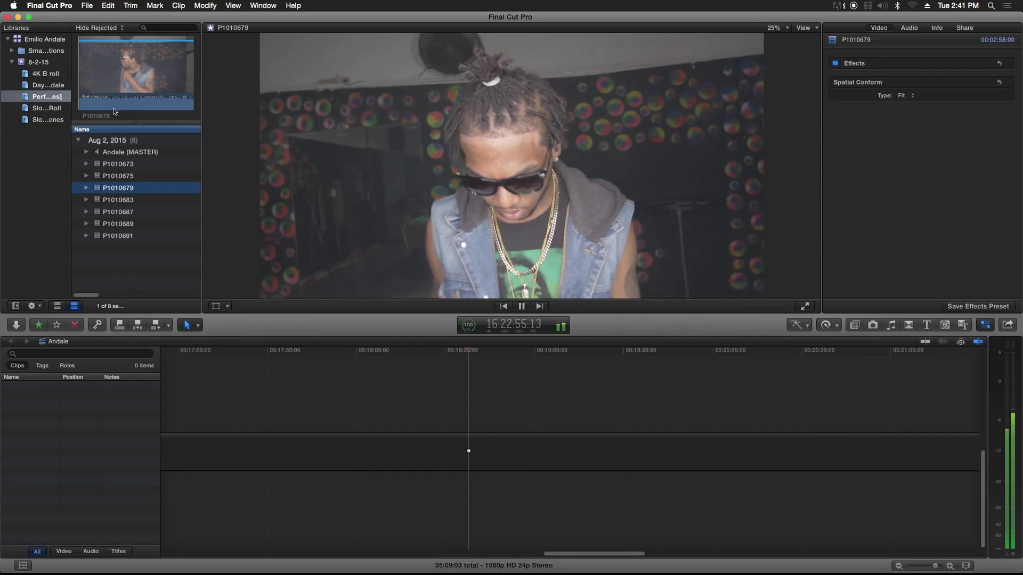
click(122, 100)
key(space)
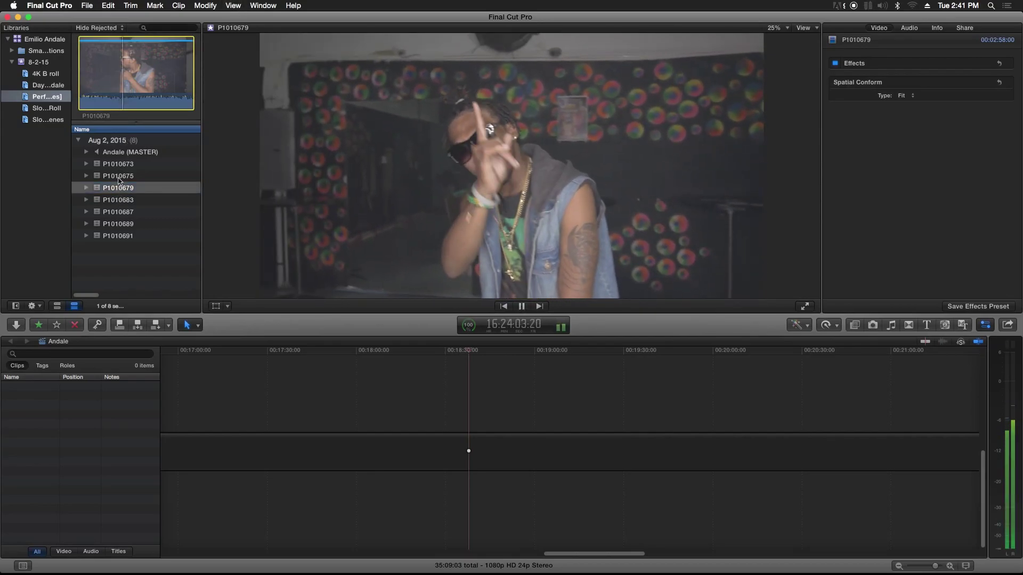
click(119, 175)
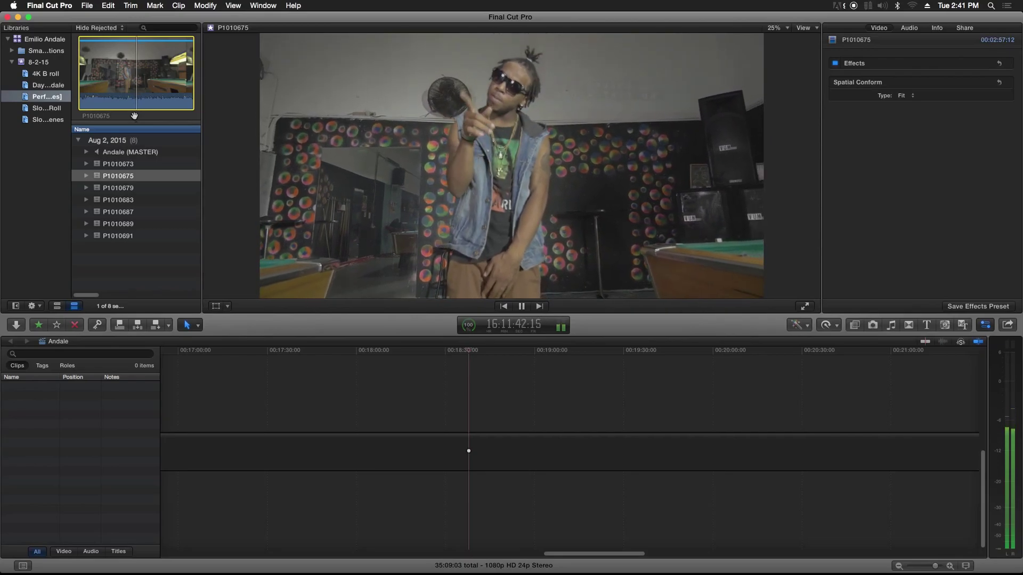
key(space)
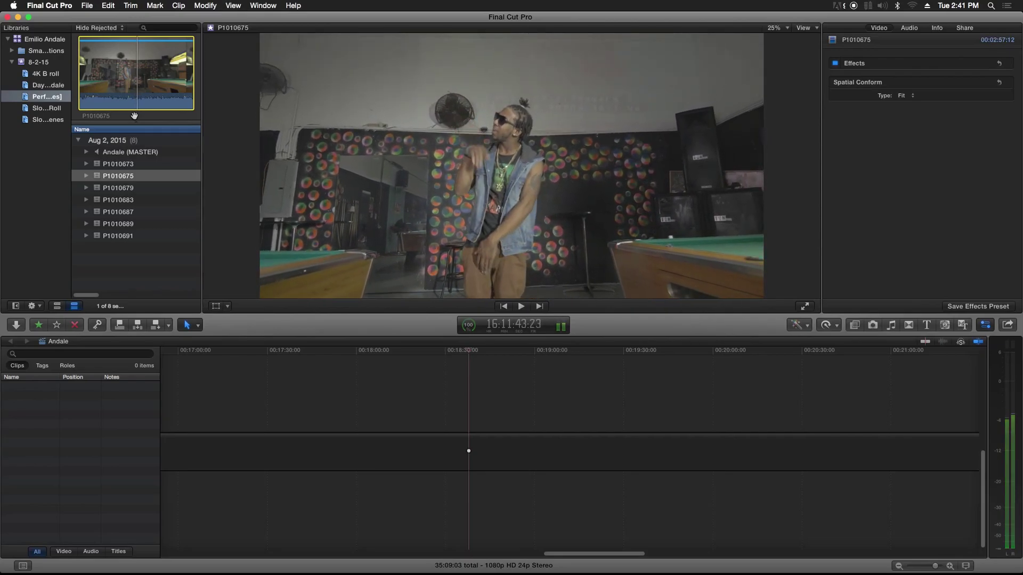
Create a multicam clip named Andale Multicam Clip in the 8-2-15 event from all Performance Scenes items, using audio for synchronization.
click(119, 154)
drag(120, 255, 116, 156)
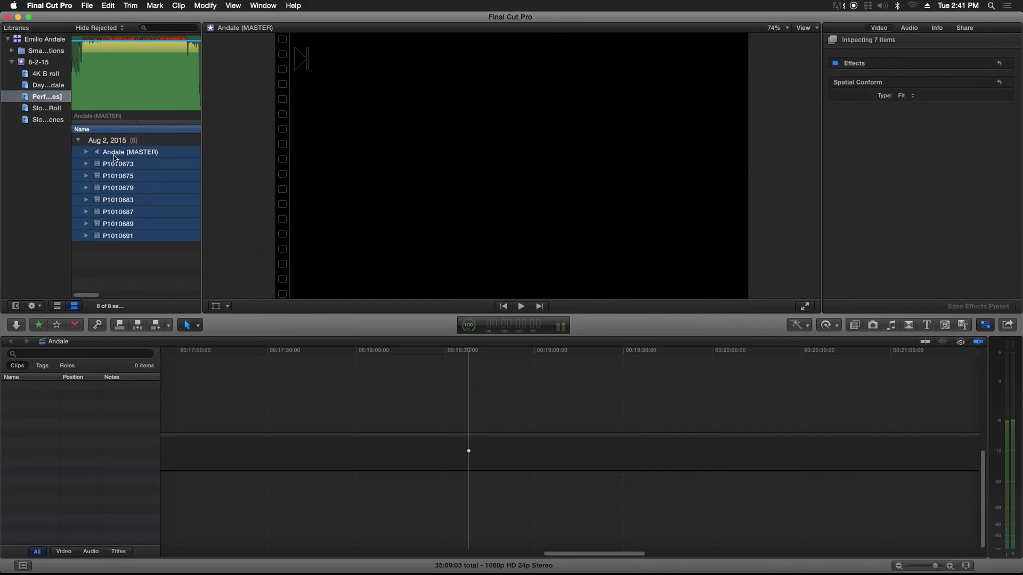
right_click(113, 158)
click(207, 169)
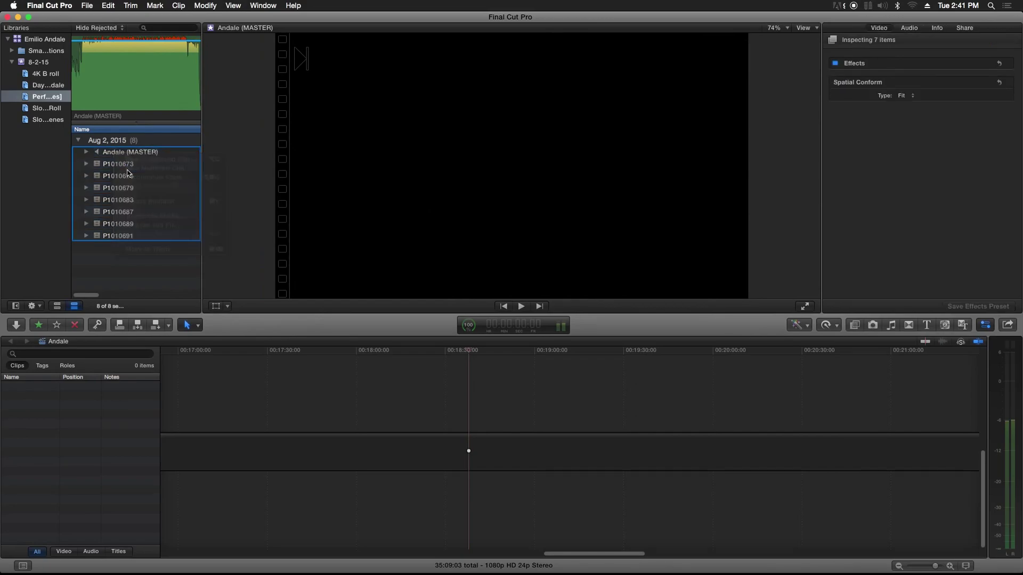
double_click(486, 32)
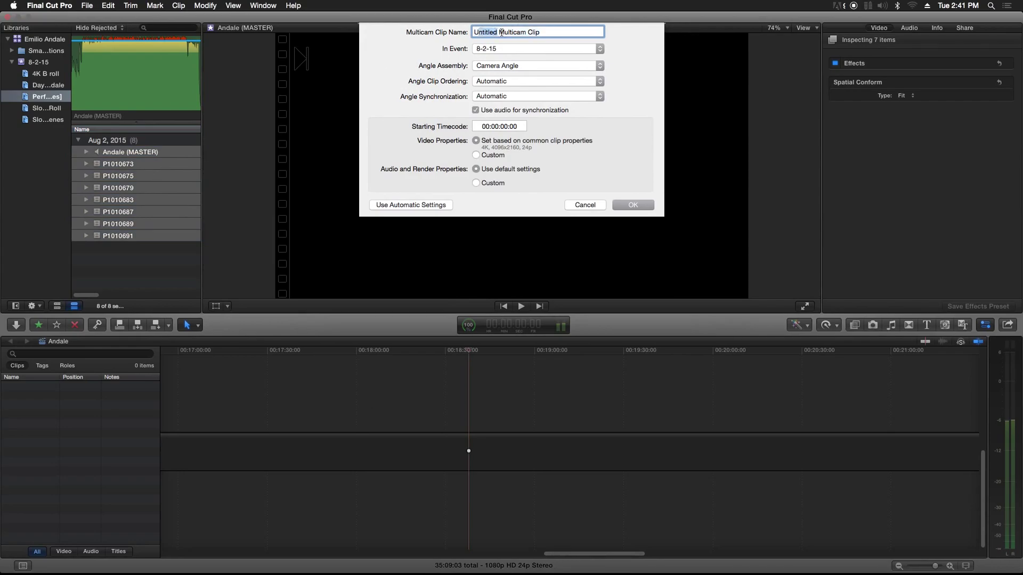
text(Andale)
click(495, 126)
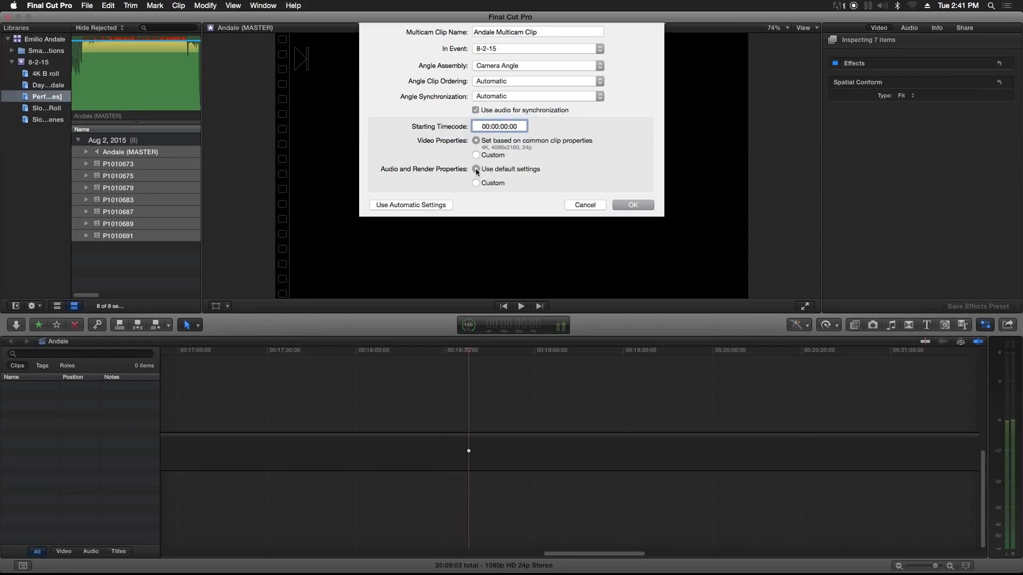
click(628, 205)
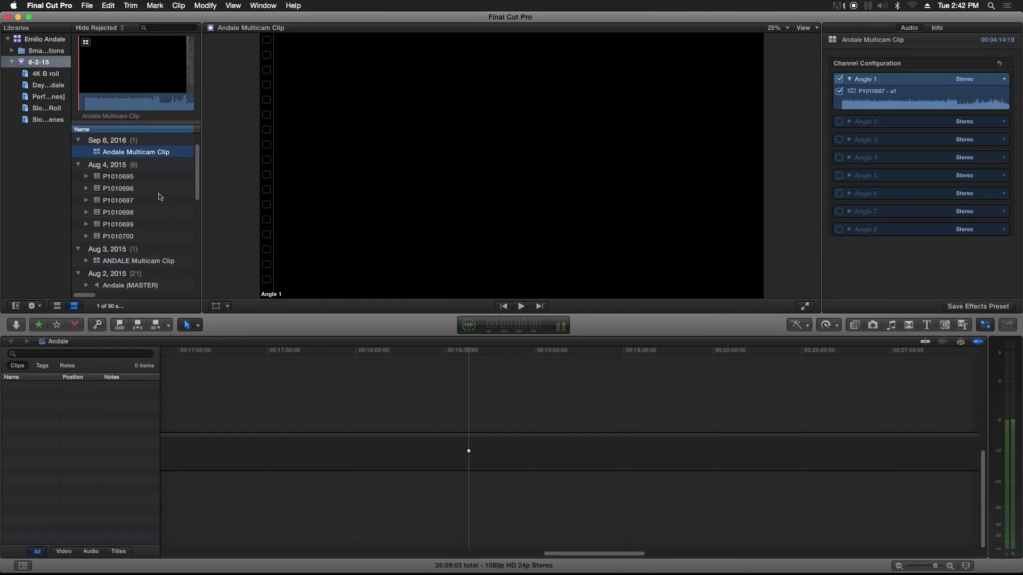
Place the new Andale Multicam Clip in the project timeline and open it for angle editing.
click(137, 154)
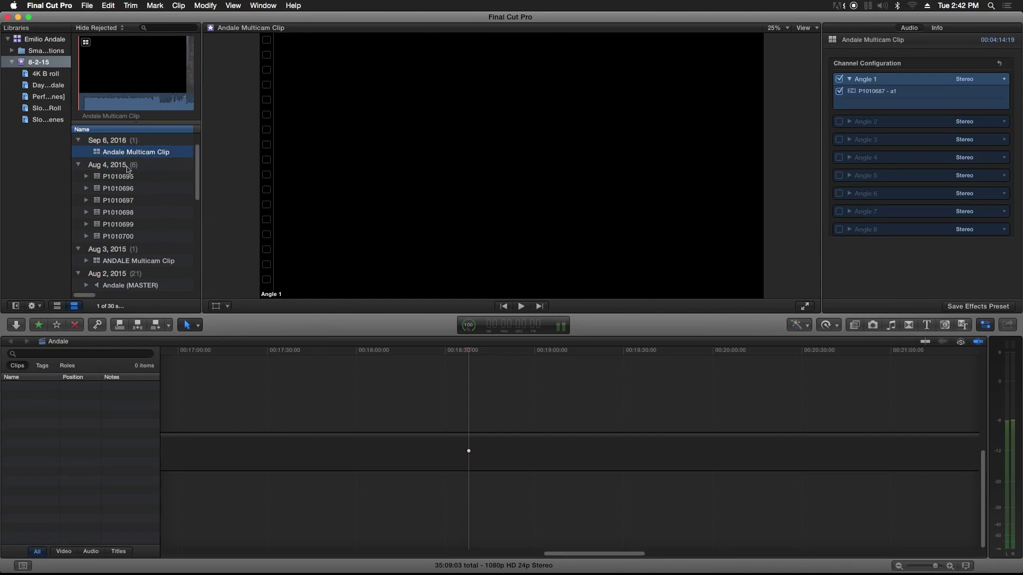
drag(100, 153, 272, 397)
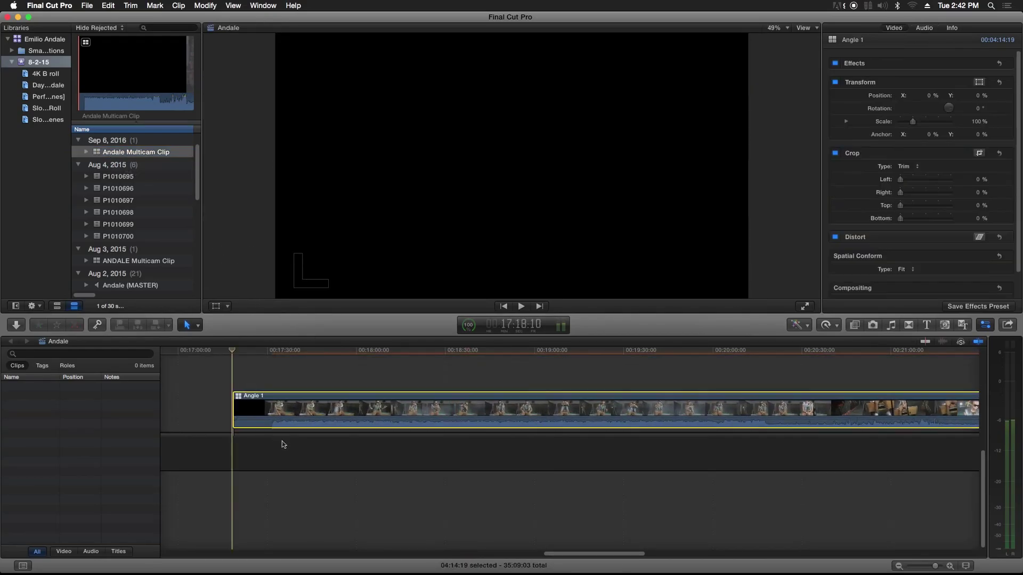
double_click(286, 411)
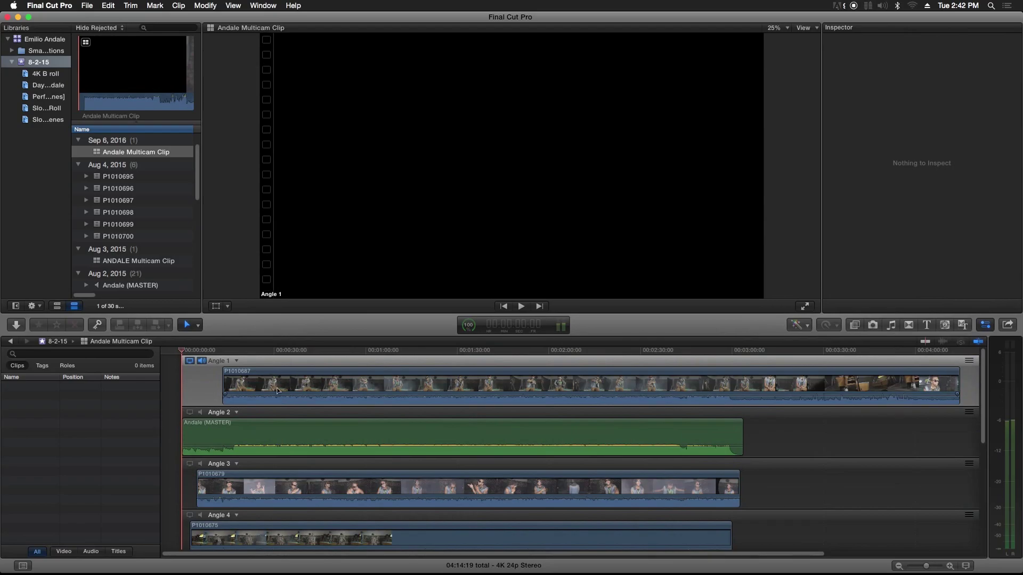
Turn on audio monitoring for Angle 2, the Andale (MASTER) song, and move that angle above Angle 1.
click(222, 351)
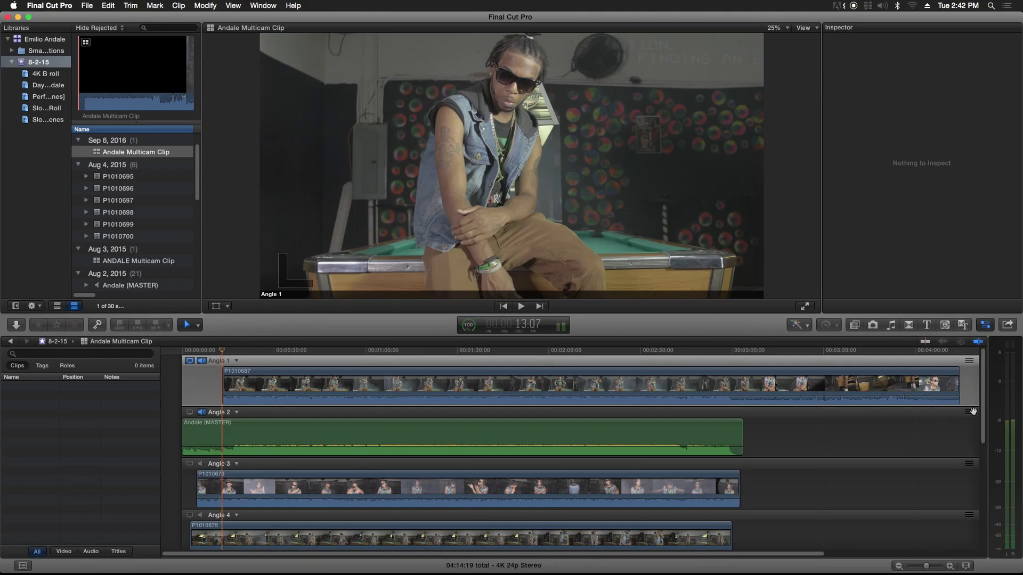
drag(969, 412, 965, 361)
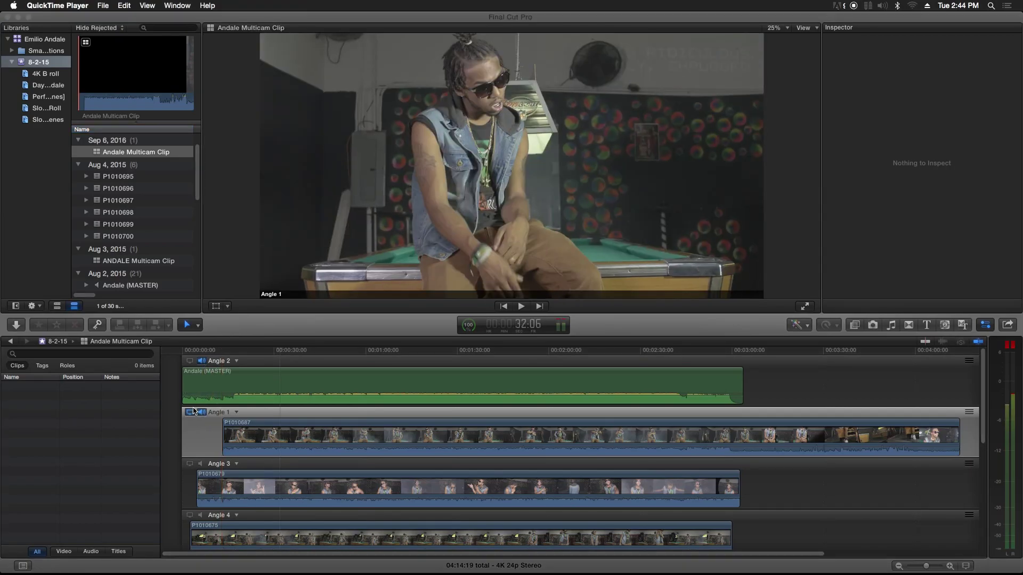
Play two sections of the multicam clip to check Angle 1's sync against the Andale (MASTER) audio.
click(282, 355)
key(space)
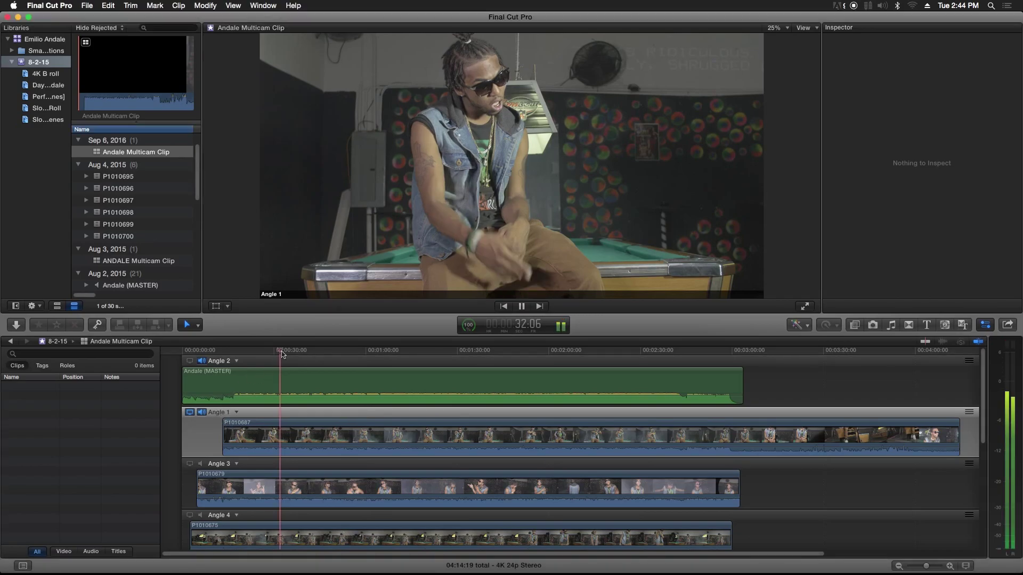
click(336, 354)
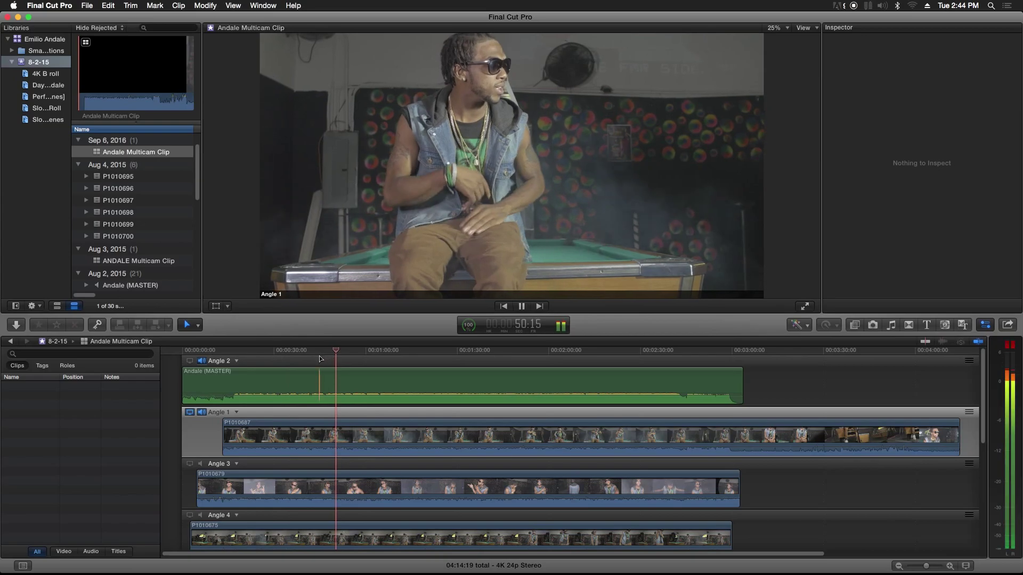
key(space)
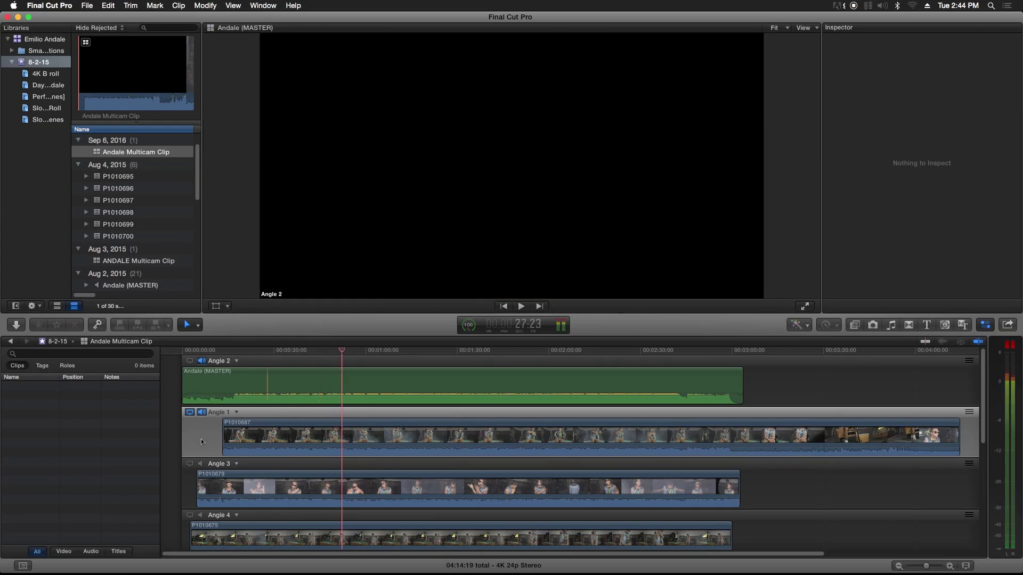
Switch monitoring from Angle 1 to Angle 3, play sections to check its sync against the song, and turn off its audio.
click(188, 463)
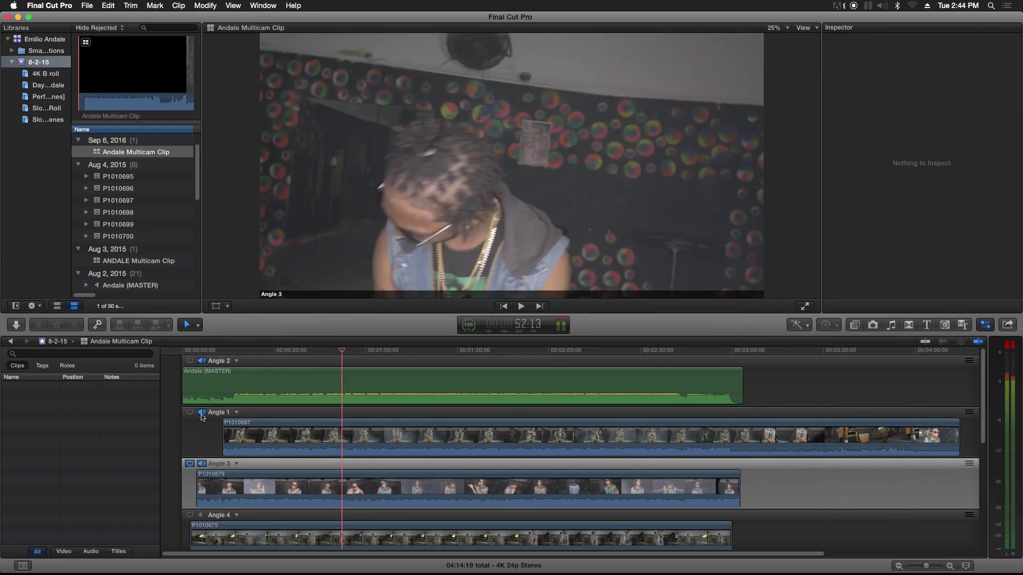
click(201, 414)
key(space)
click(211, 352)
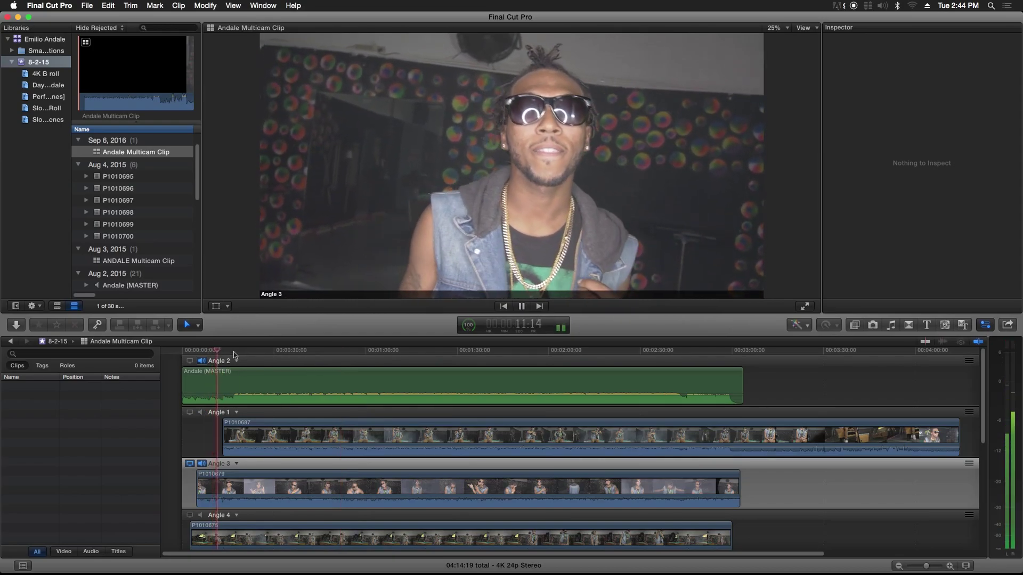
click(236, 350)
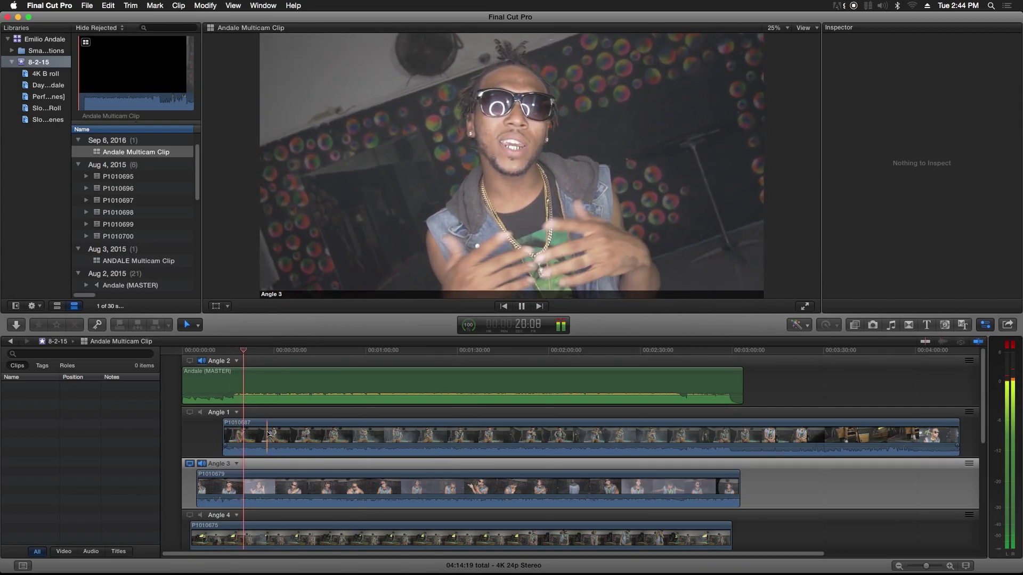
scroll(240, 426, down, 4)
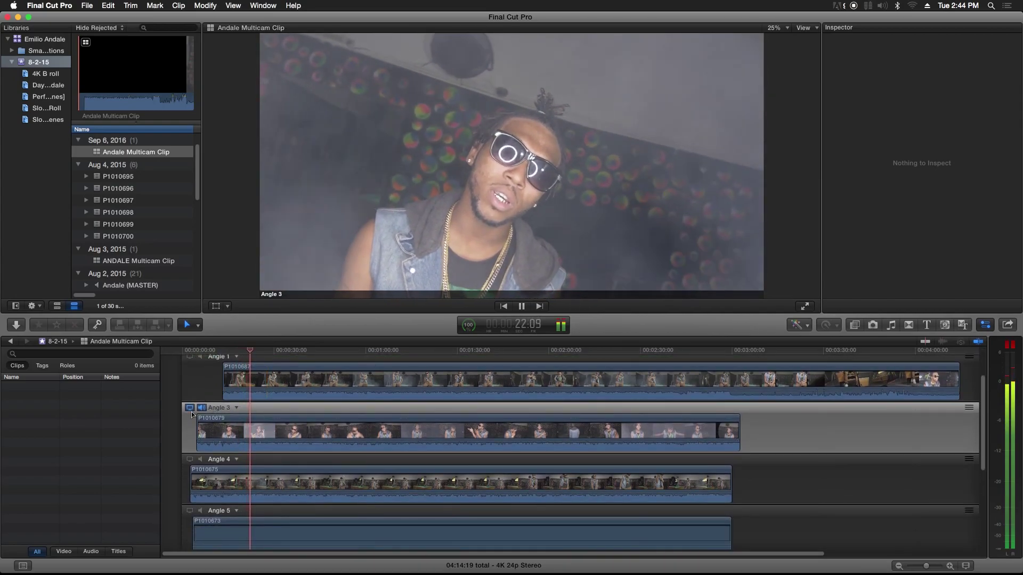
click(202, 408)
key(space)
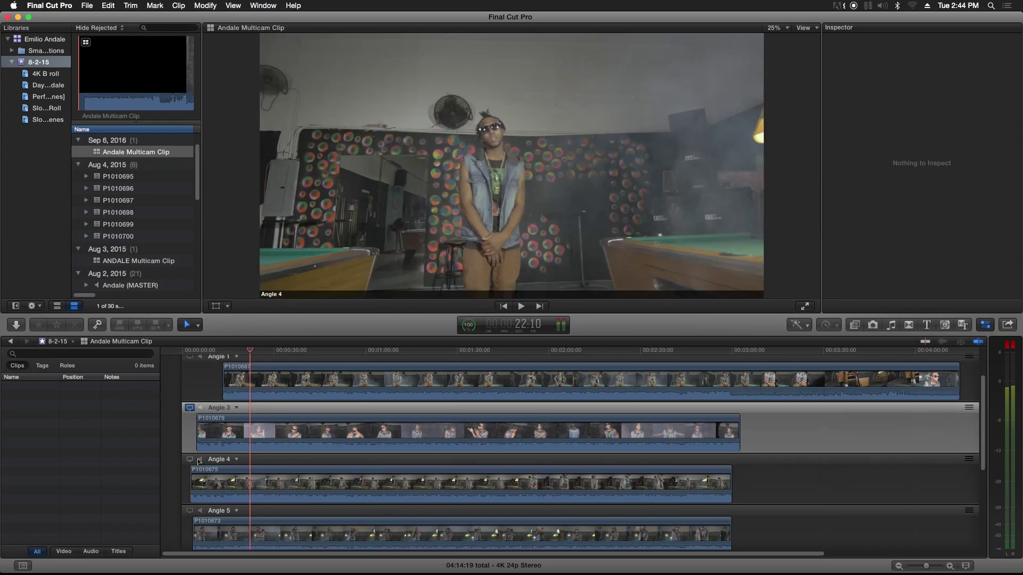
Monitor Angle 4 with its audio, play a section to check its sync against the song, and turn off its audio.
click(200, 459)
click(309, 352)
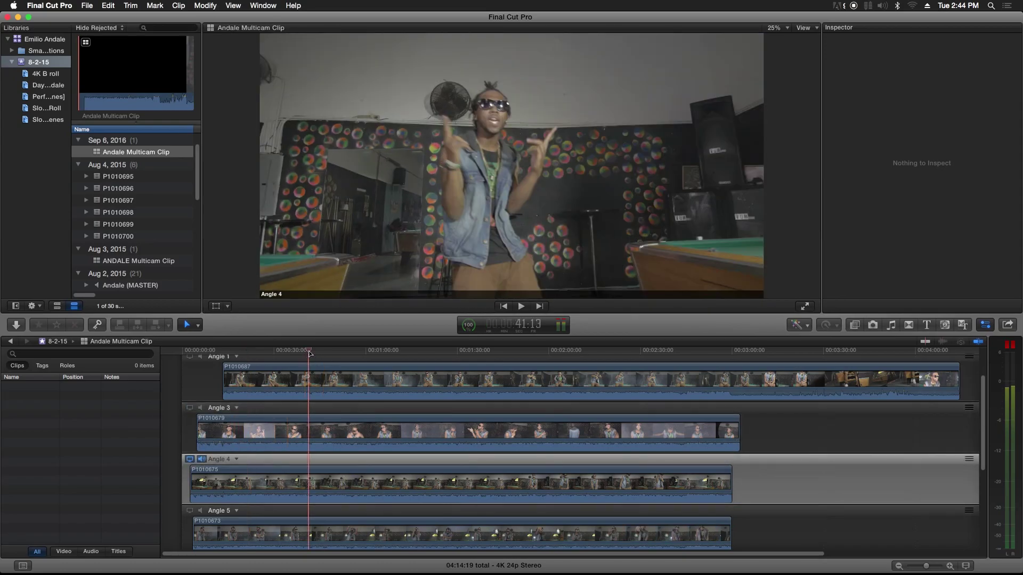
key(space)
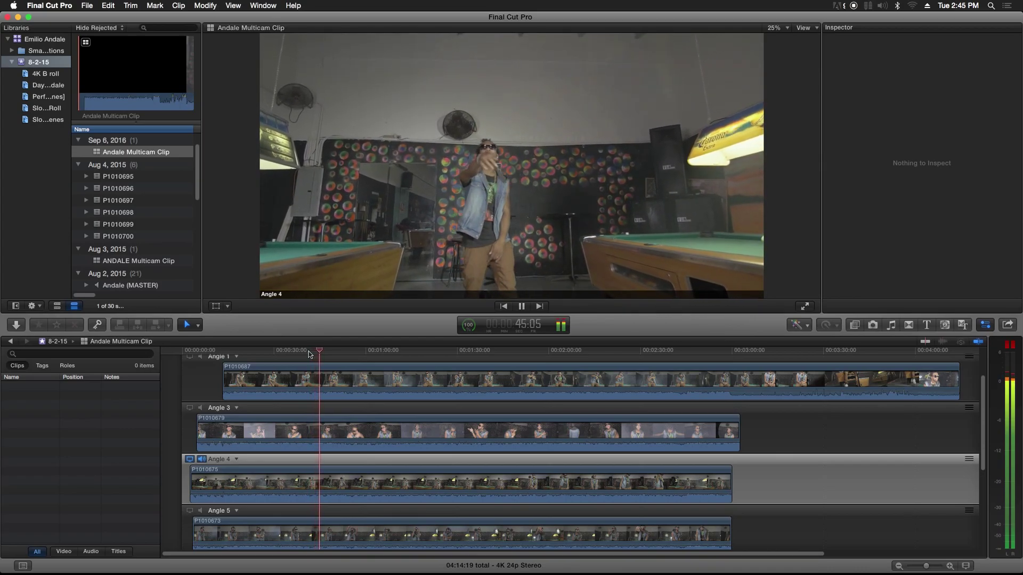
click(203, 459)
key(space)
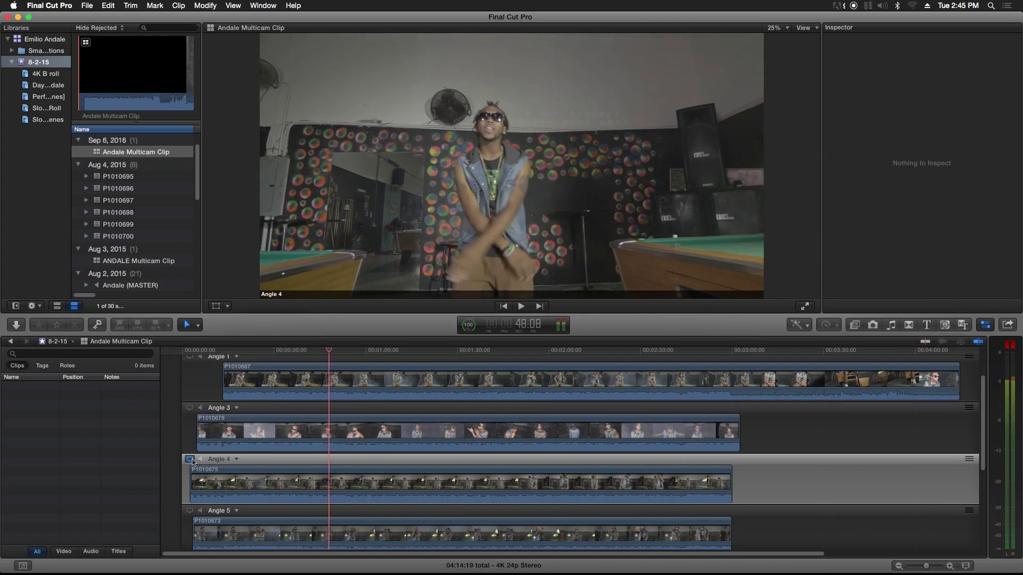
Monitor Angle 5's video and audio and play a section to check its sync against the song.
click(190, 510)
click(201, 510)
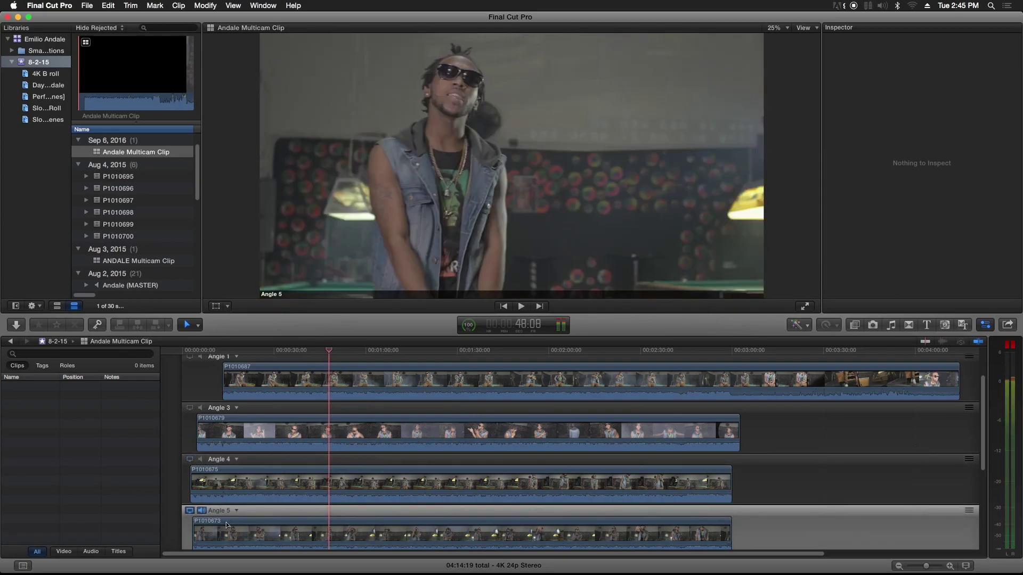
click(228, 524)
key(space)
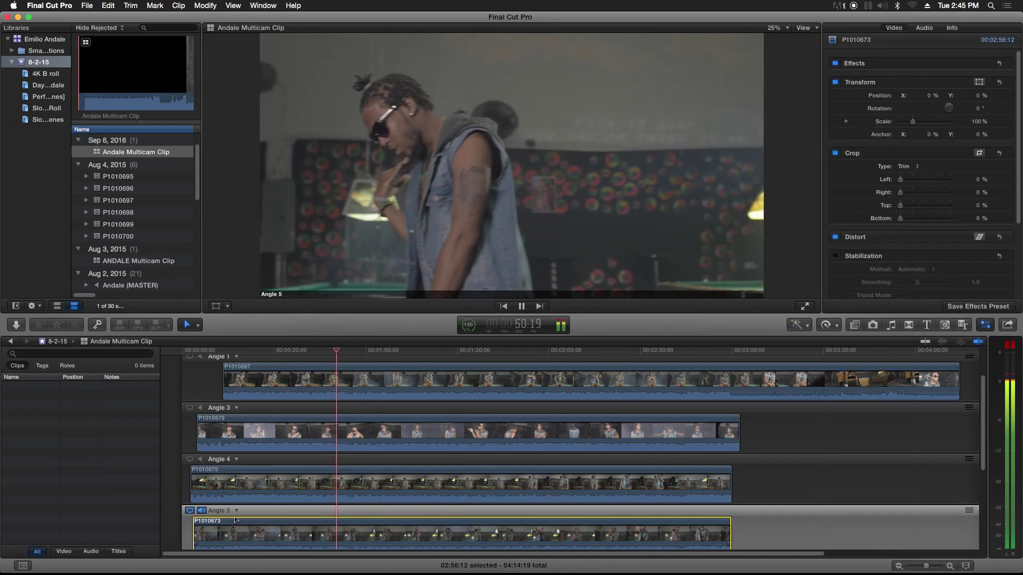
key(space)
key(Home)
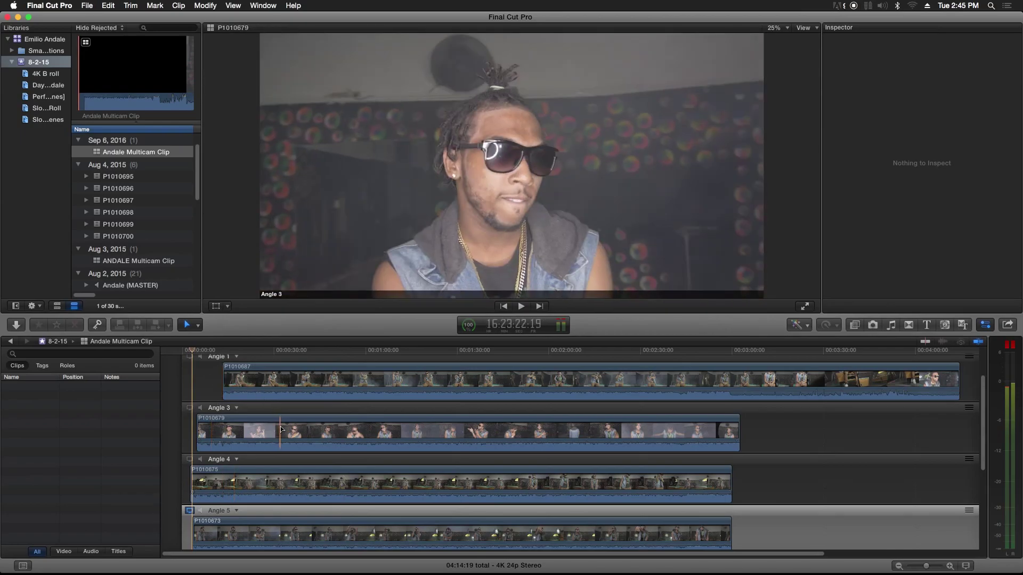
Move Angle 2, holding the Andale (MASTER) song, below Angle 8 as the last angle of the multicam clip.
scroll(283, 432, down, 3)
scroll(274, 419, down, 2)
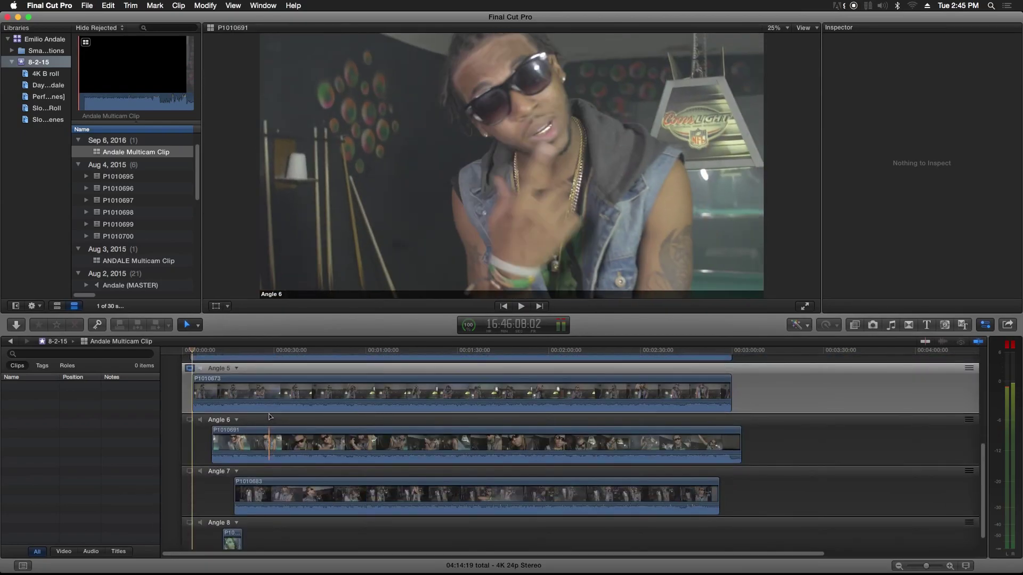
scroll(429, 452, up, 5)
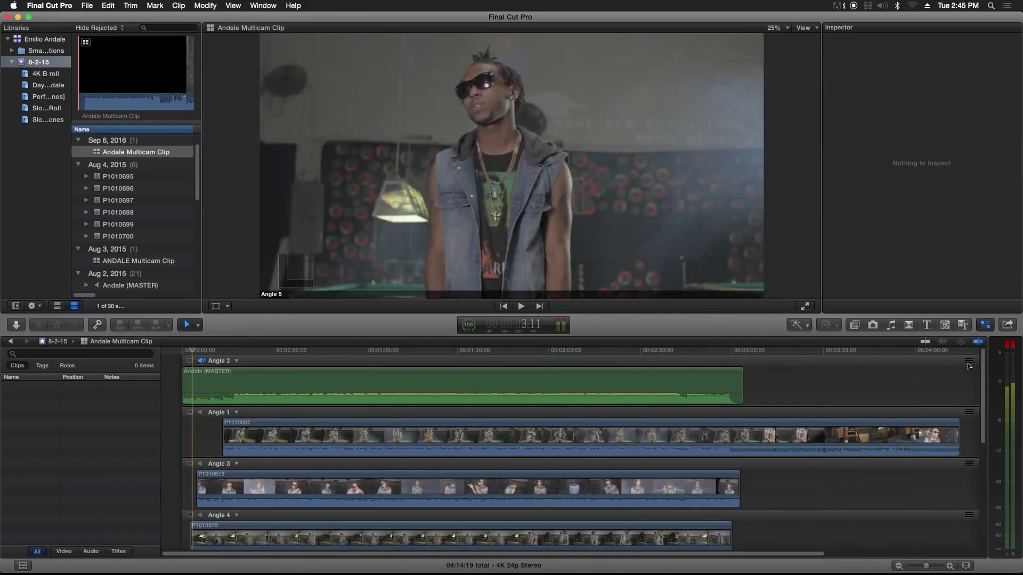
drag(968, 366, 948, 532)
click(614, 532)
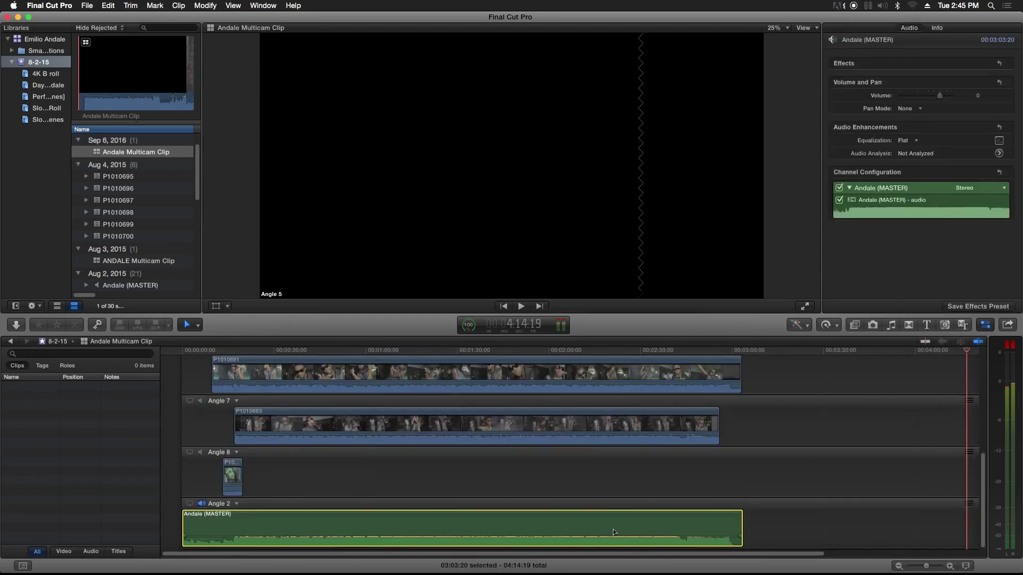
Return to the Andale project timeline, connect Andale (MASTER) below the start of the multicam clip, and play a section to check sync.
click(12, 342)
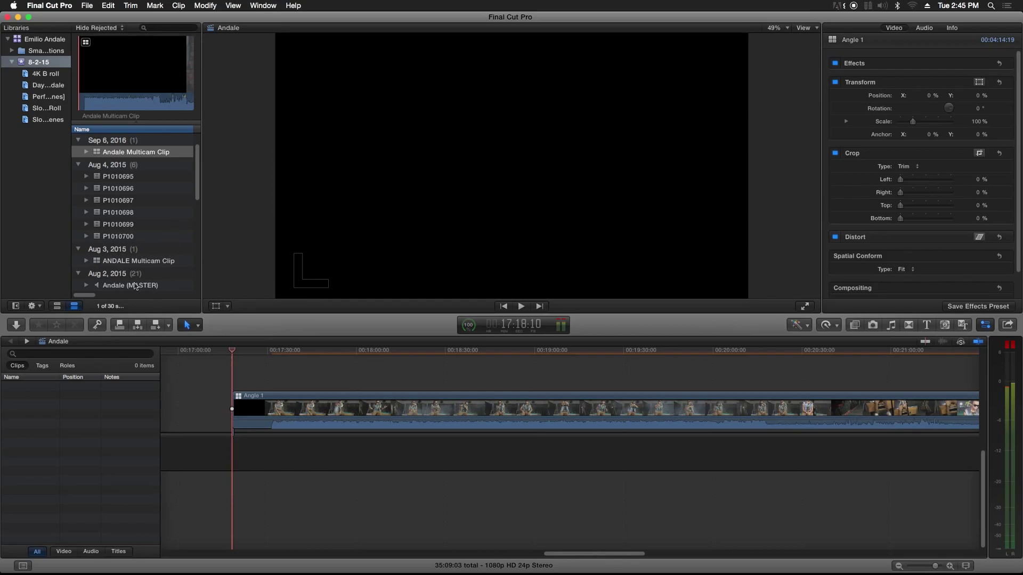
drag(135, 286, 230, 488)
click(261, 352)
key(space)
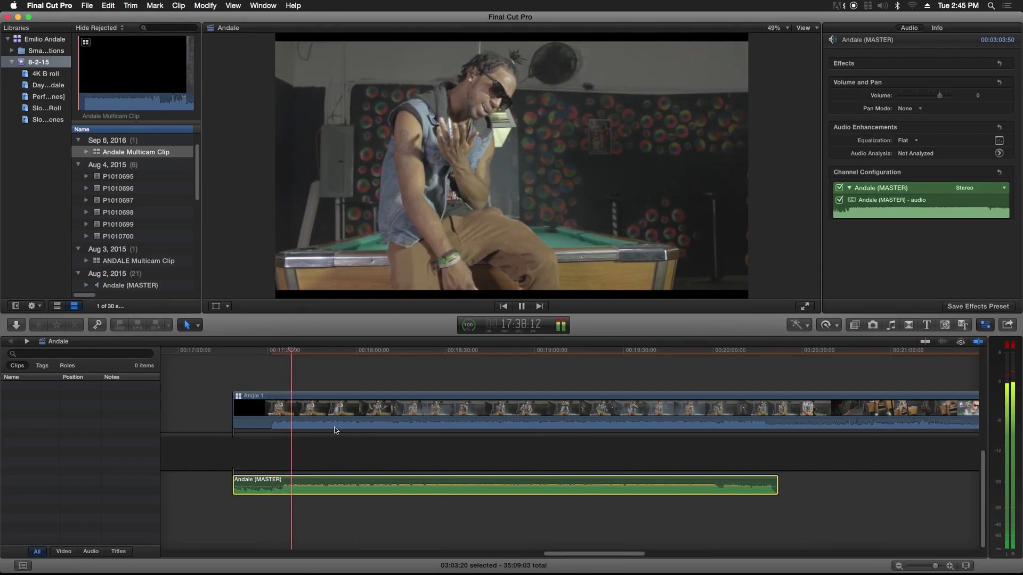
key(space)
Select the multicam clip in the timeline and show its angles beside the viewer.
click(334, 411)
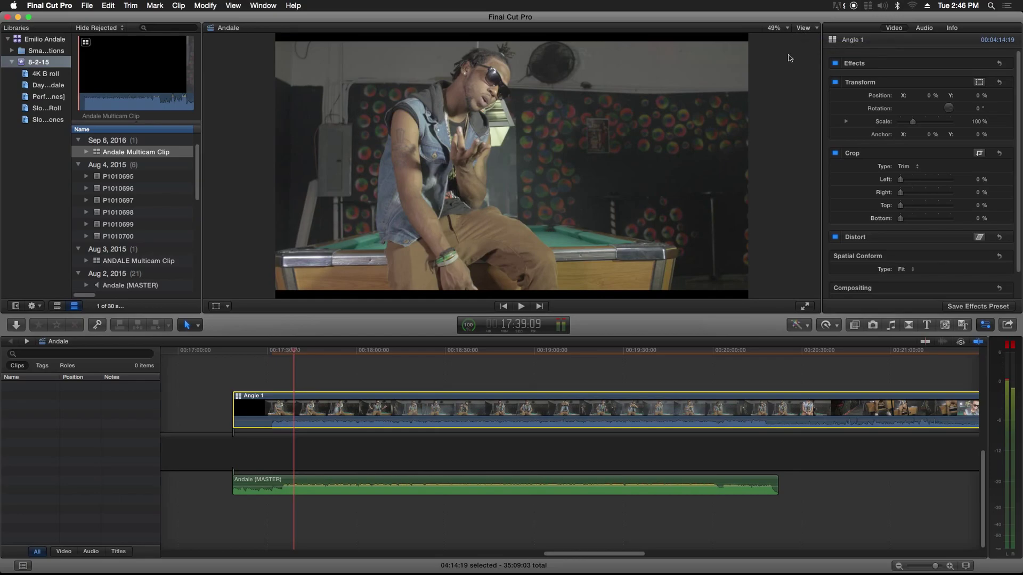
click(808, 31)
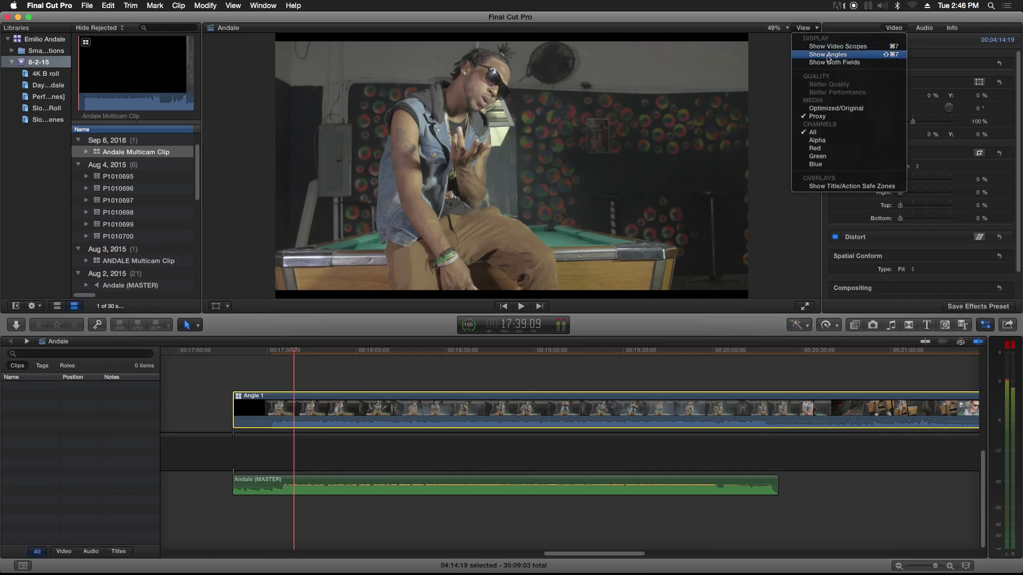
click(828, 55)
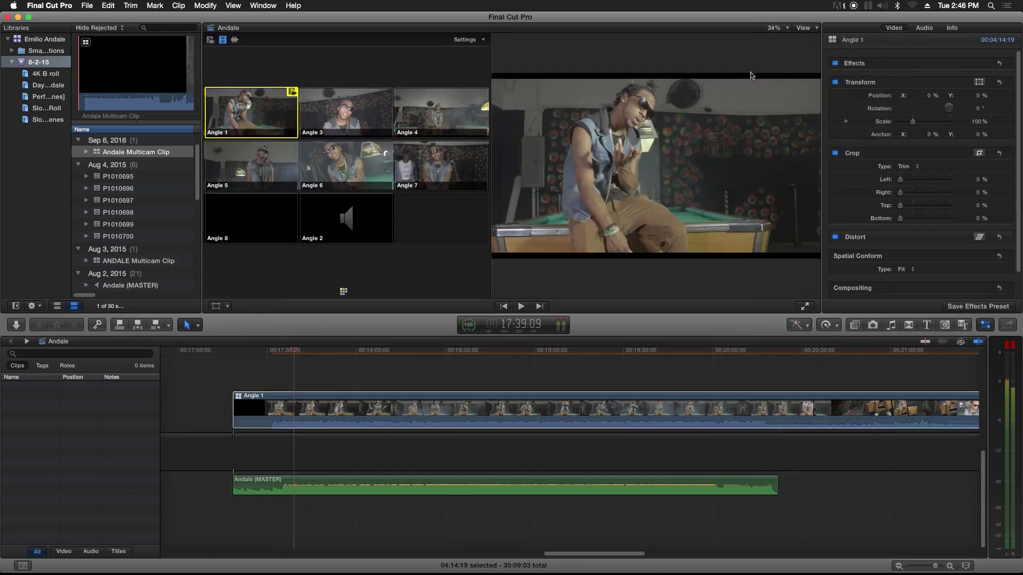
Set the angle viewer to display 16 angles and review the Proxy playback media setting.
click(469, 40)
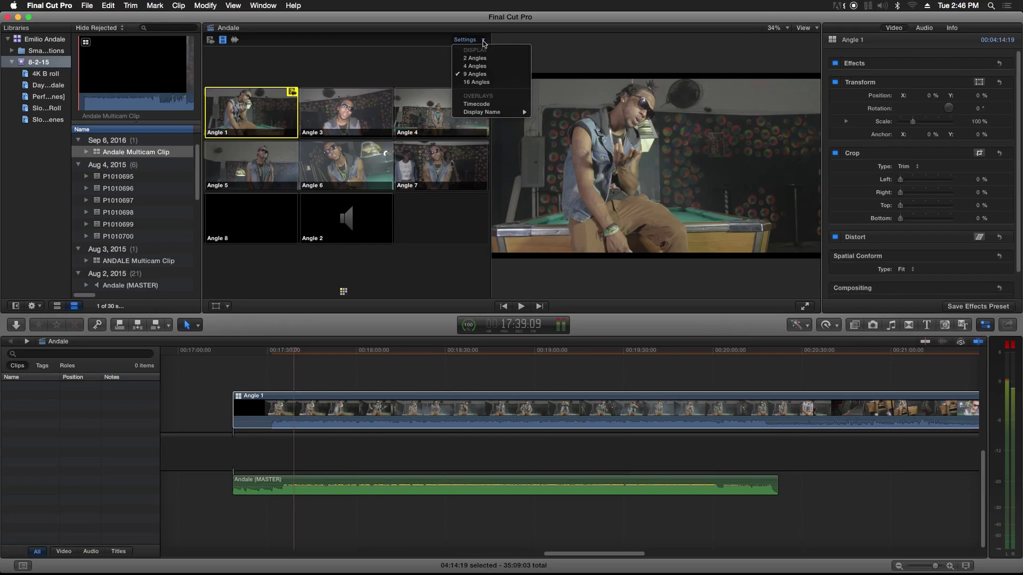
click(474, 85)
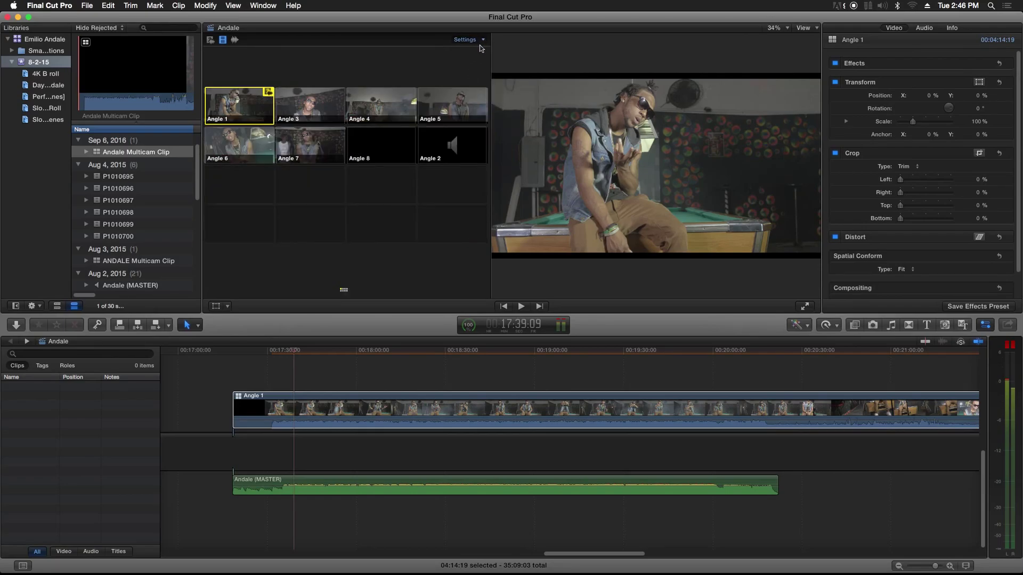
click(806, 27)
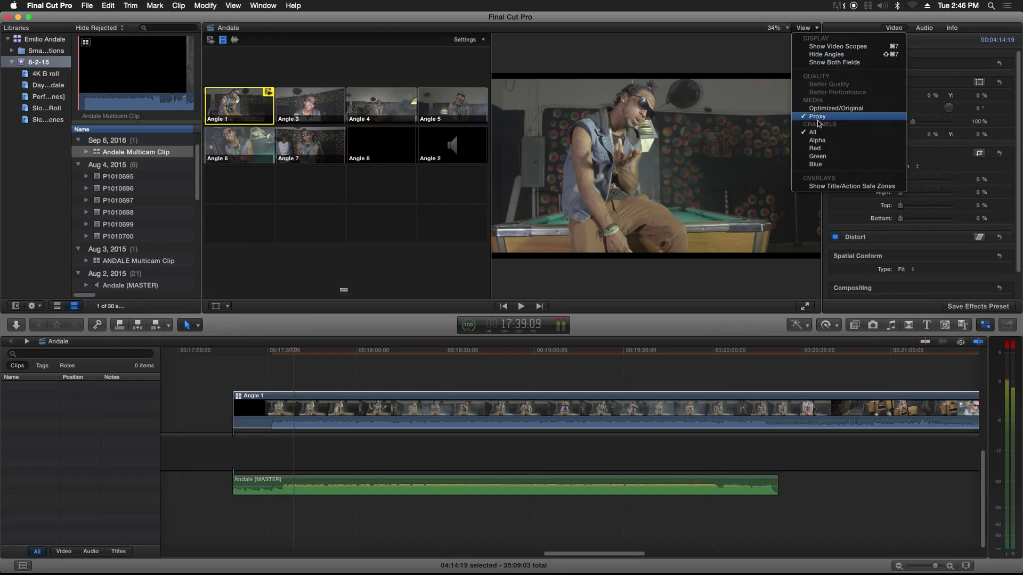
click(808, 27)
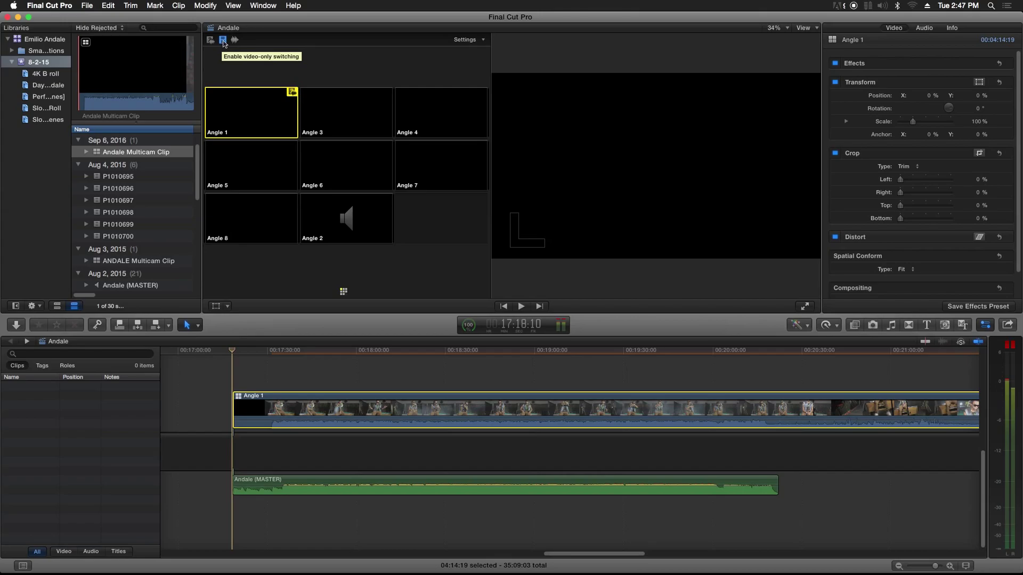
Start playback near the beginning of the multicam clip and hide the Inspector to enlarge the angle view.
click(260, 351)
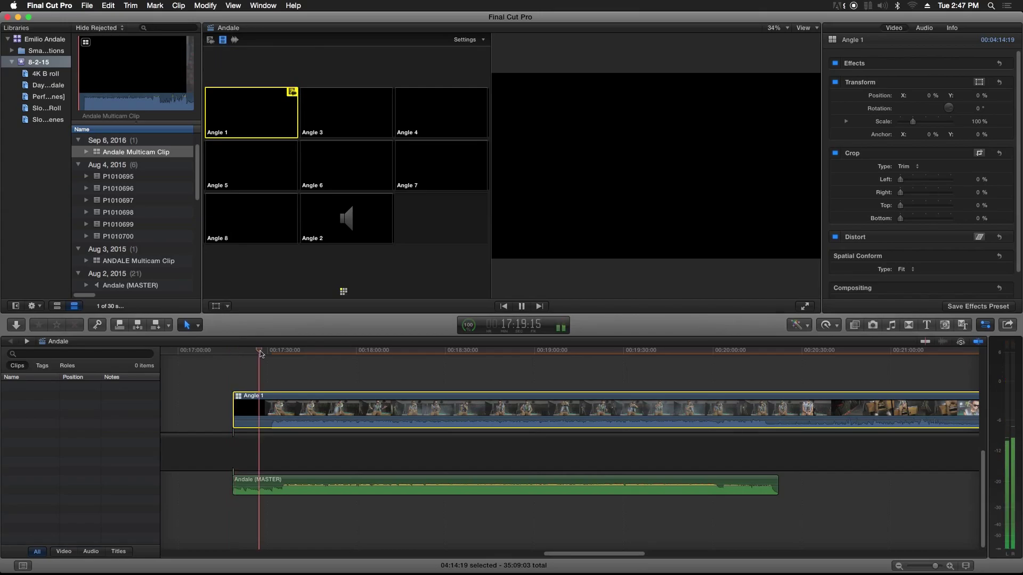
key(space)
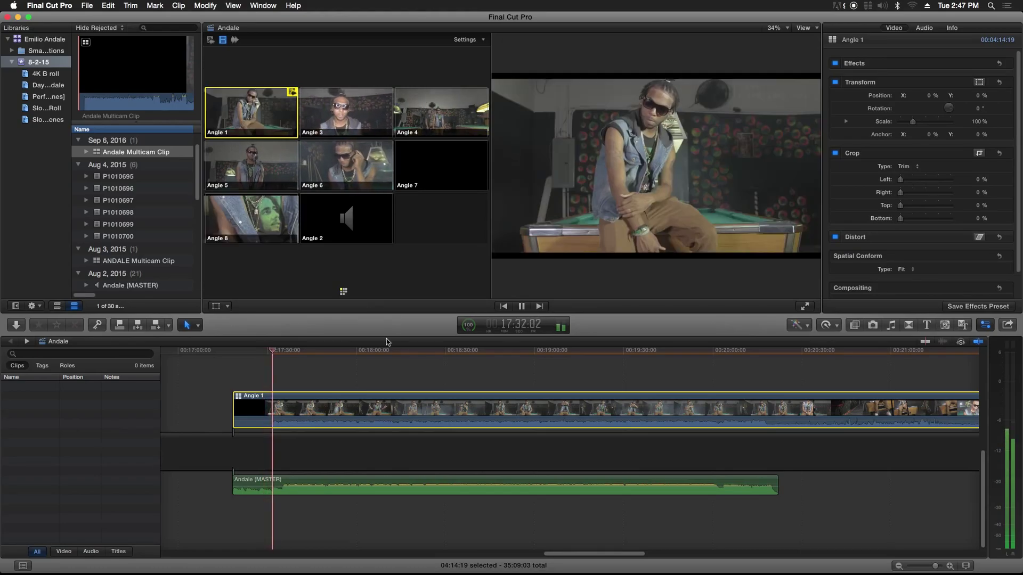
click(985, 325)
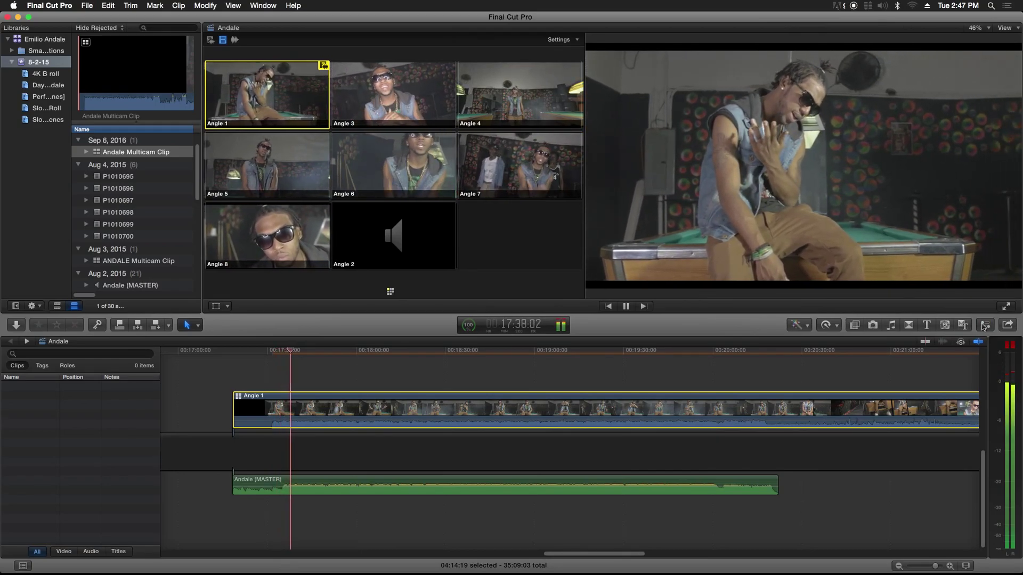
Cut live during playback to Angles 3, 4, 1, 6, 7, 5, 3, 6, 1, 7 and 5 in turn, and pause near 18:05.
key(2)
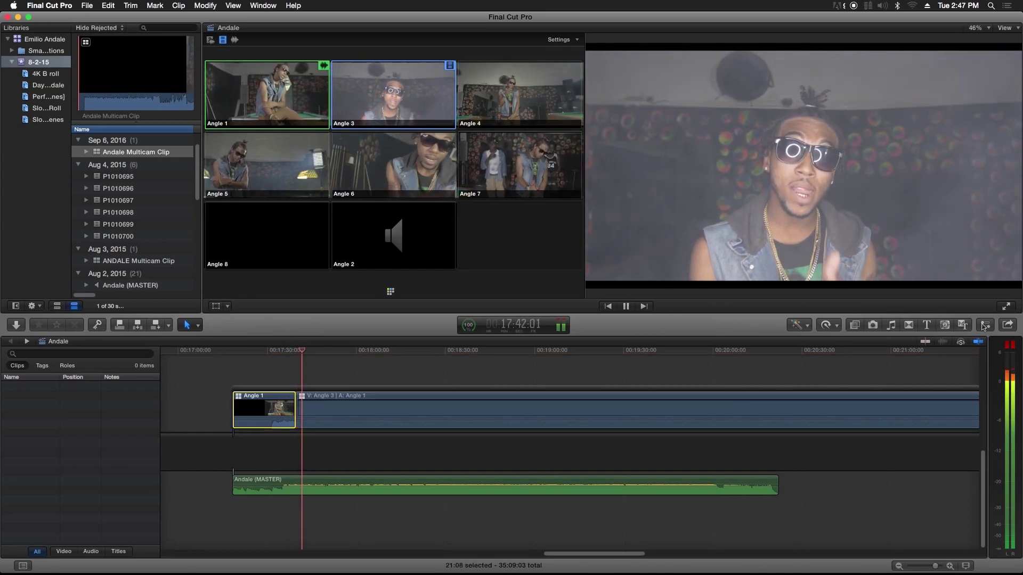
key(3)
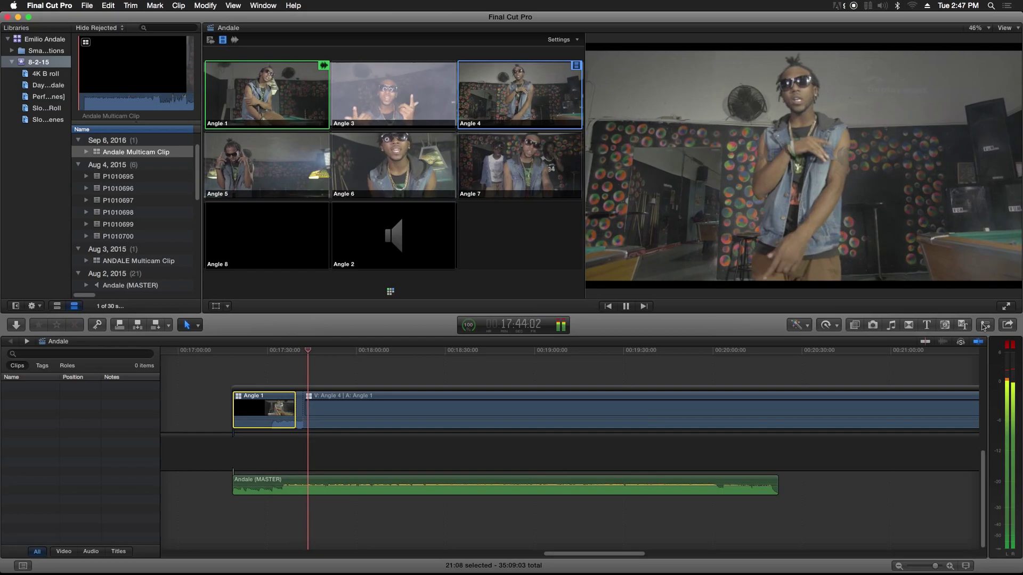
key(1)
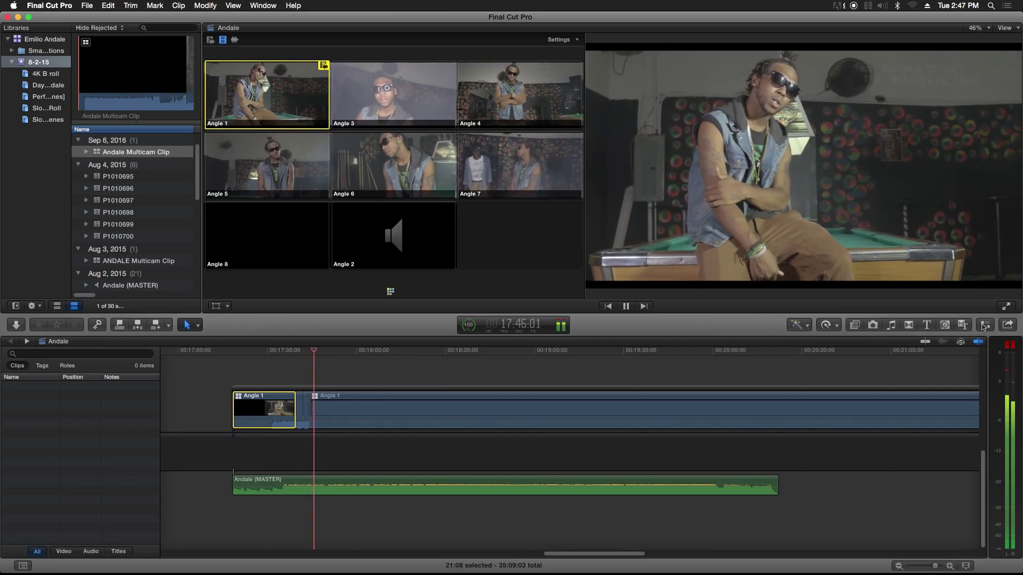
key(5)
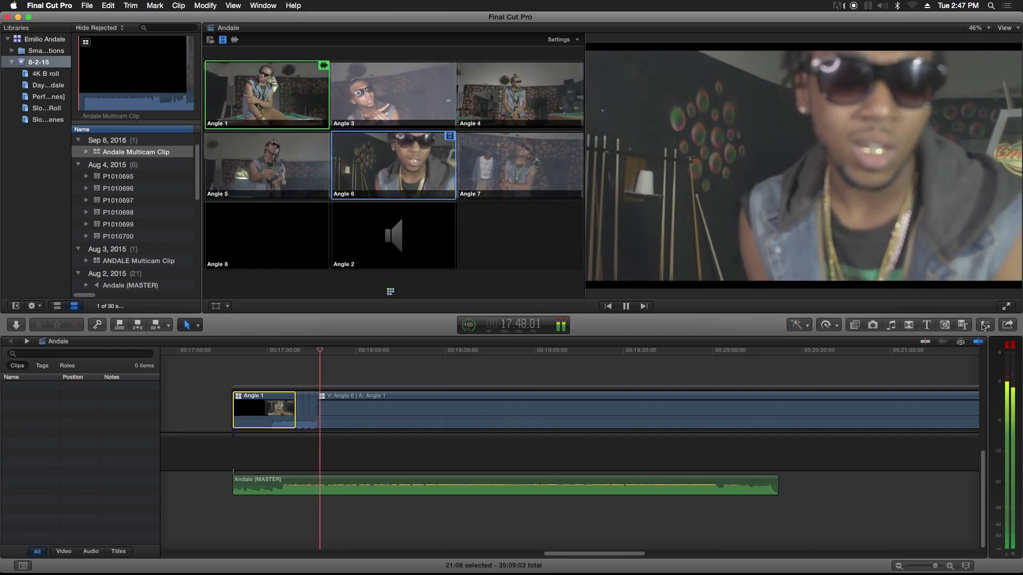
key(6)
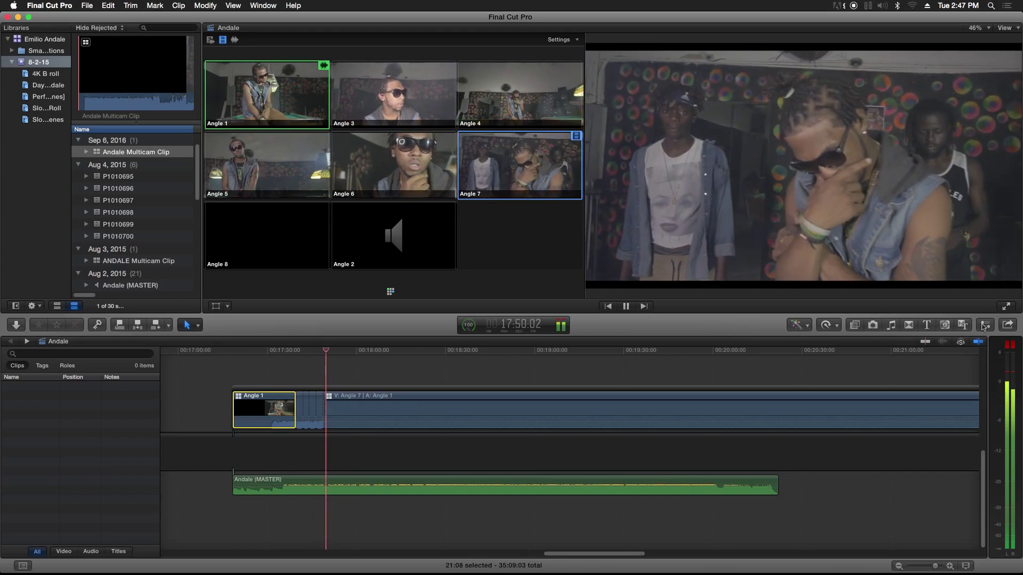
key(4)
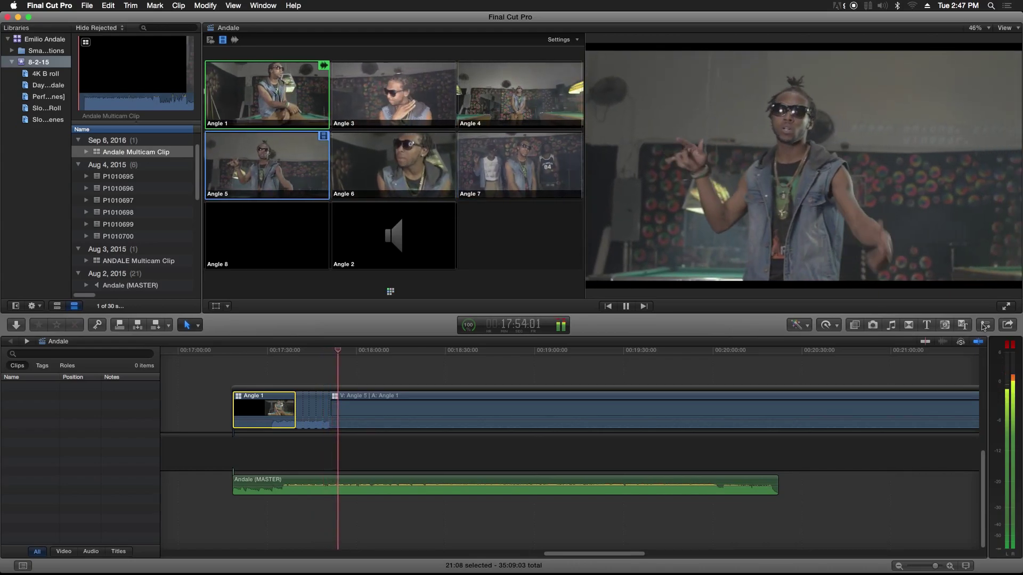
key(2)
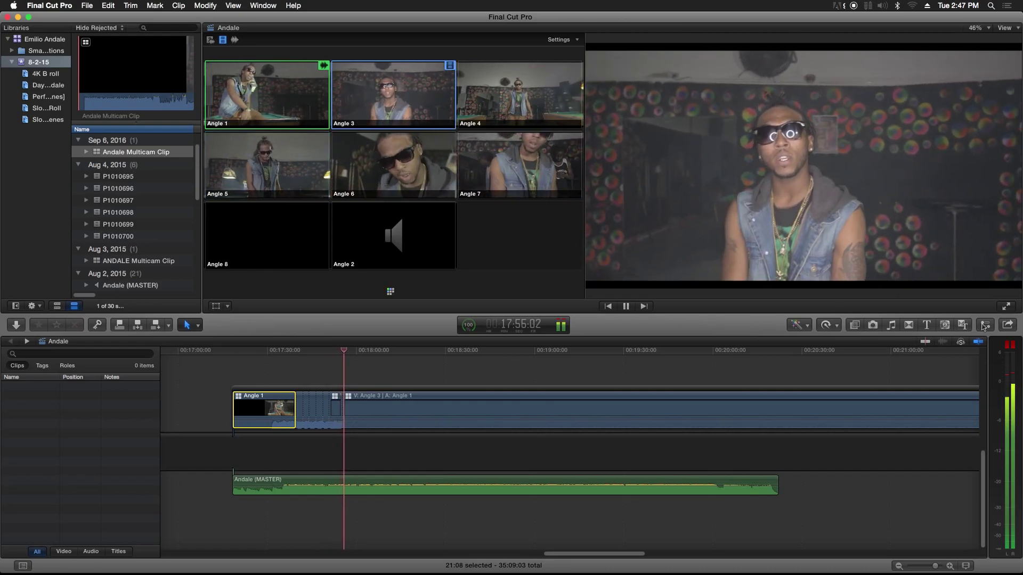
key(5)
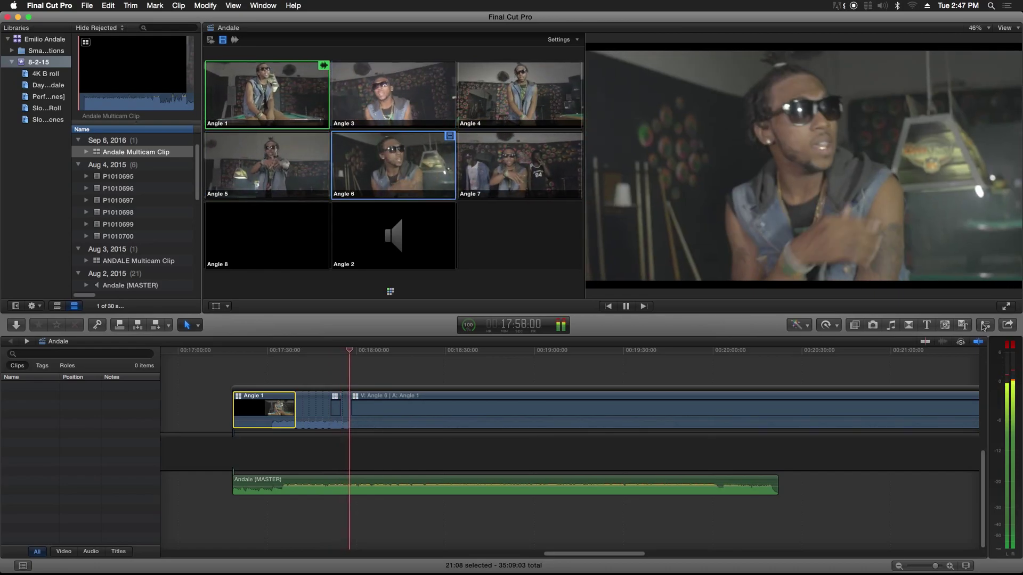
key(1)
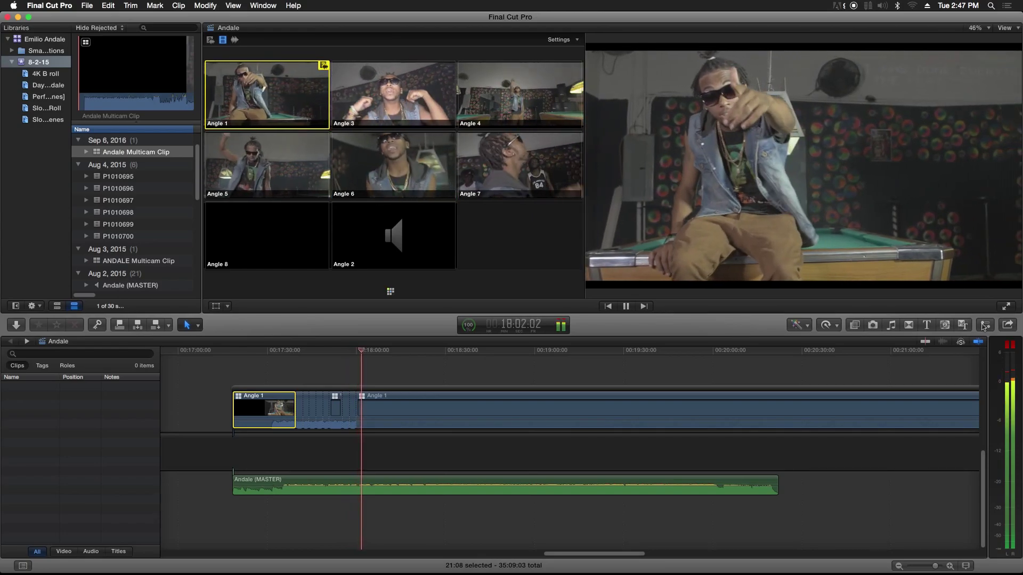
key(6)
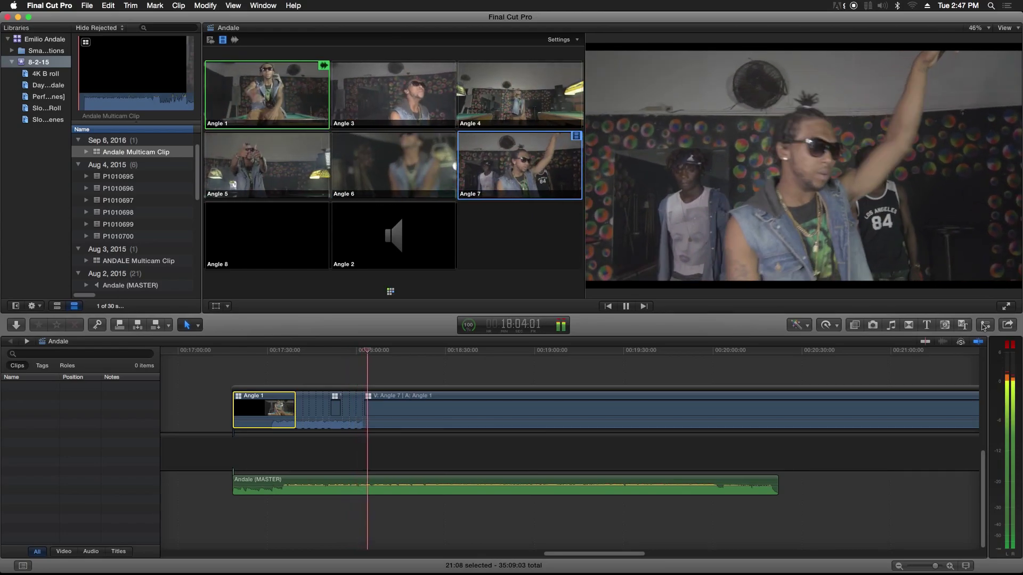
key(4)
key(space)
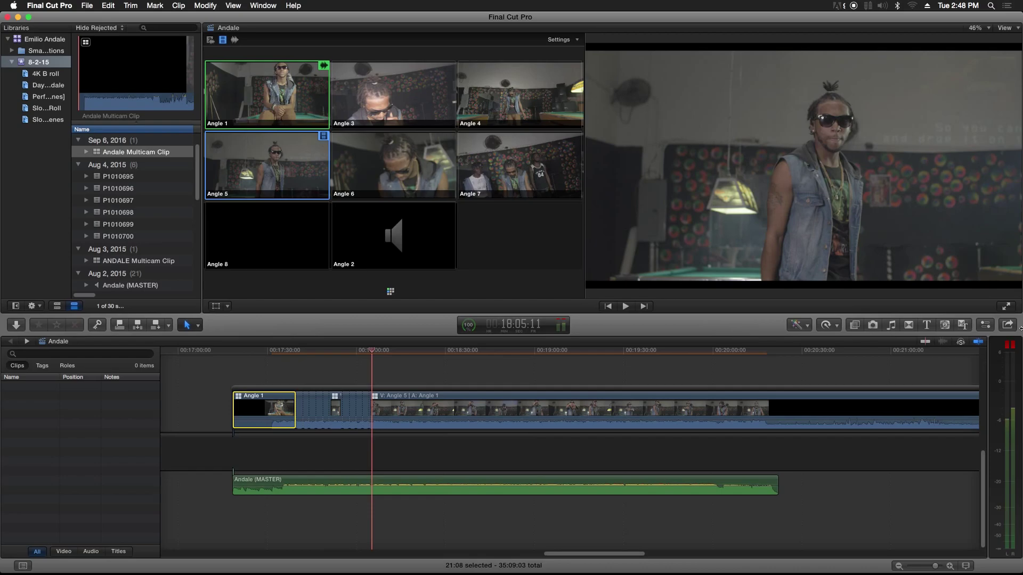
Switch the newest multicam segment through Angles 3, 1, 6 and 7 without adding cuts, and settle on Angle 3.
key(alt+3)
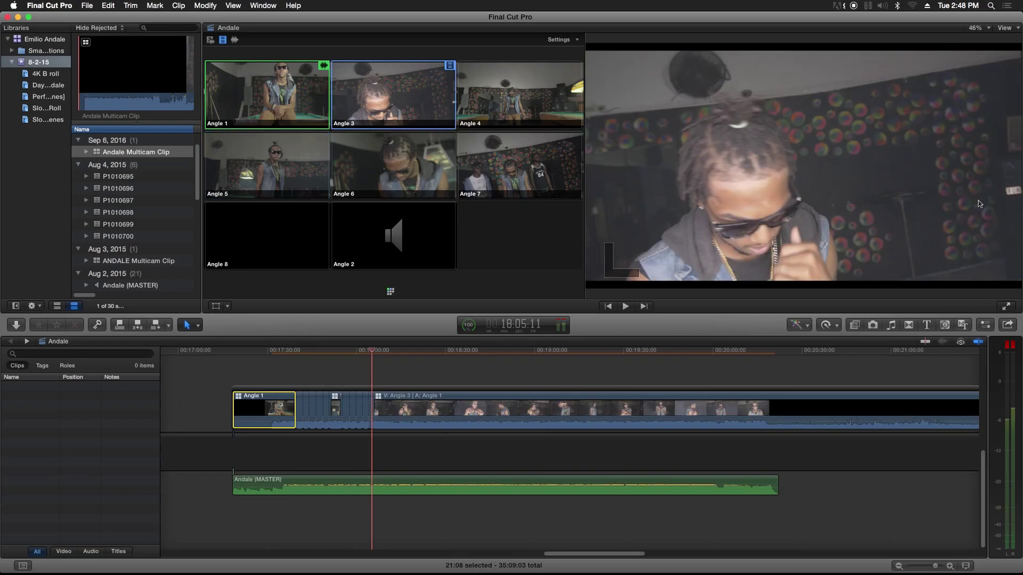
key(alt+1)
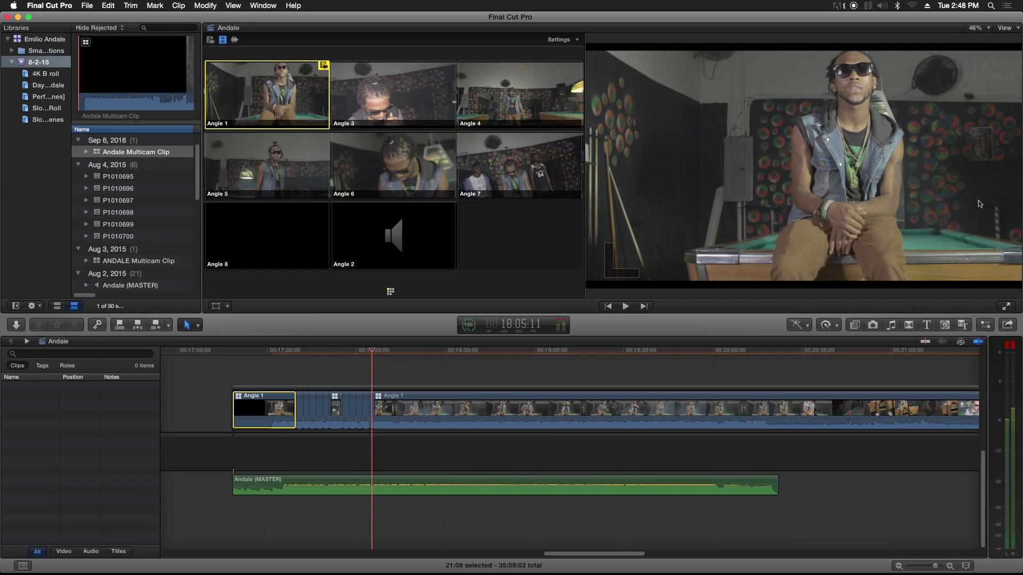
key(alt+6)
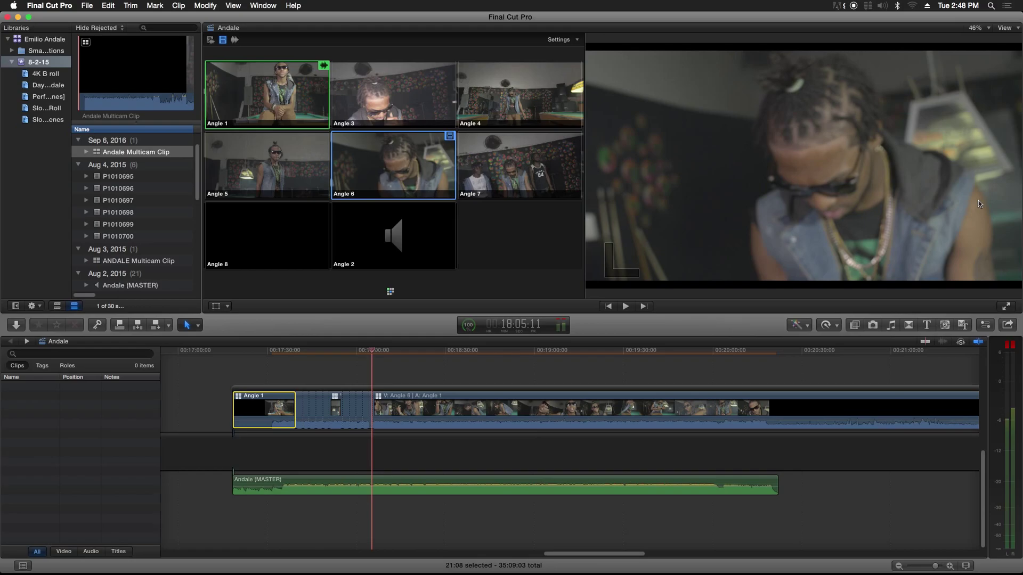
key(alt+7)
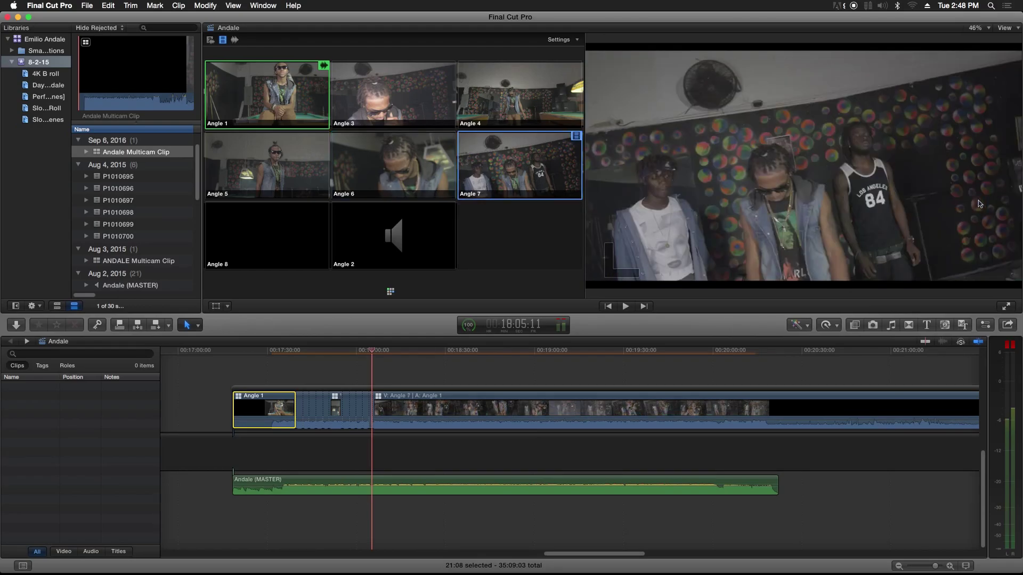
key(alt+2)
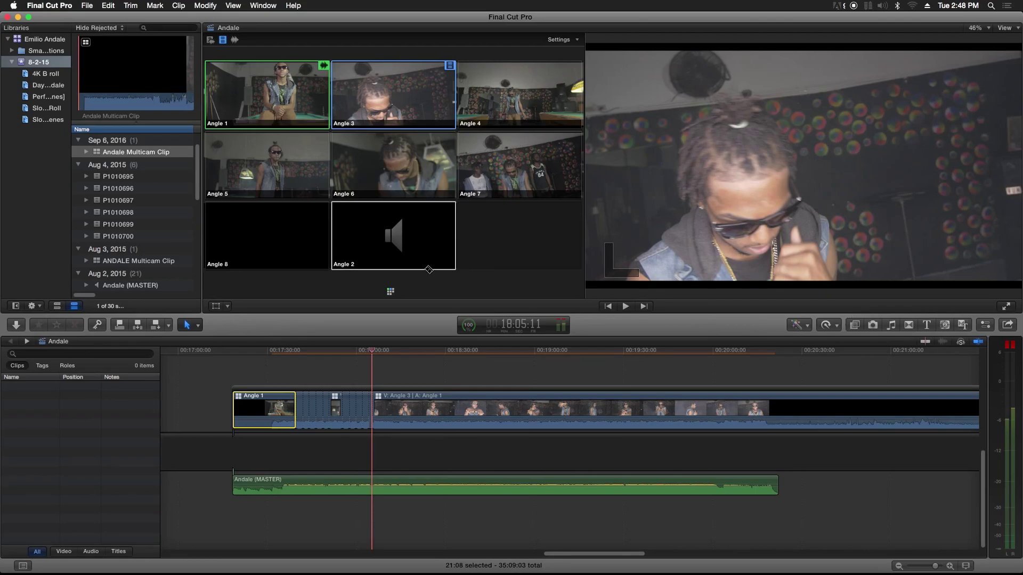
With the Blade tool active, play from about 18:09, cut live to Angles 6, 4, 7, 3, 5 and 6, and pause playback.
click(186, 330)
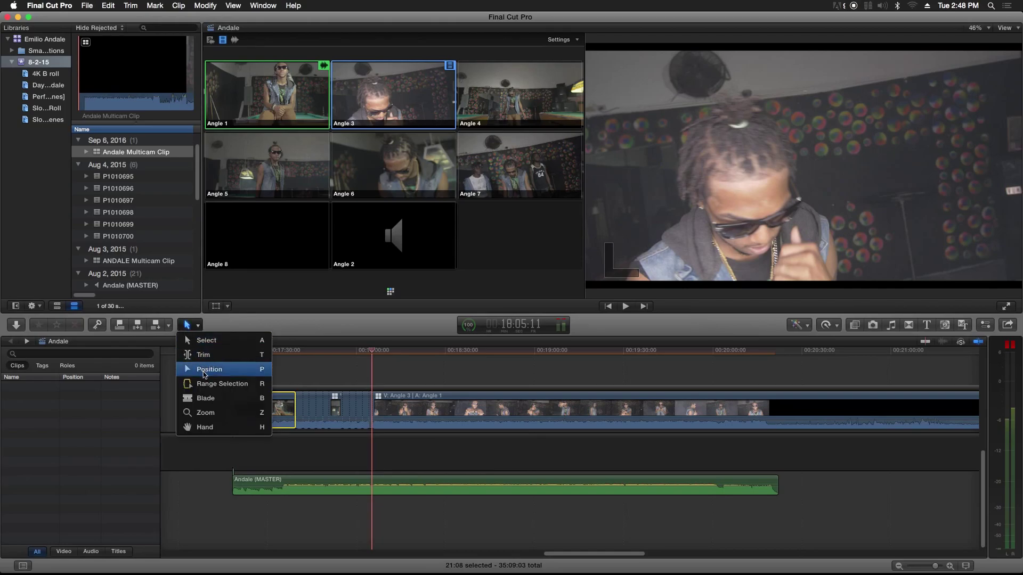
click(204, 398)
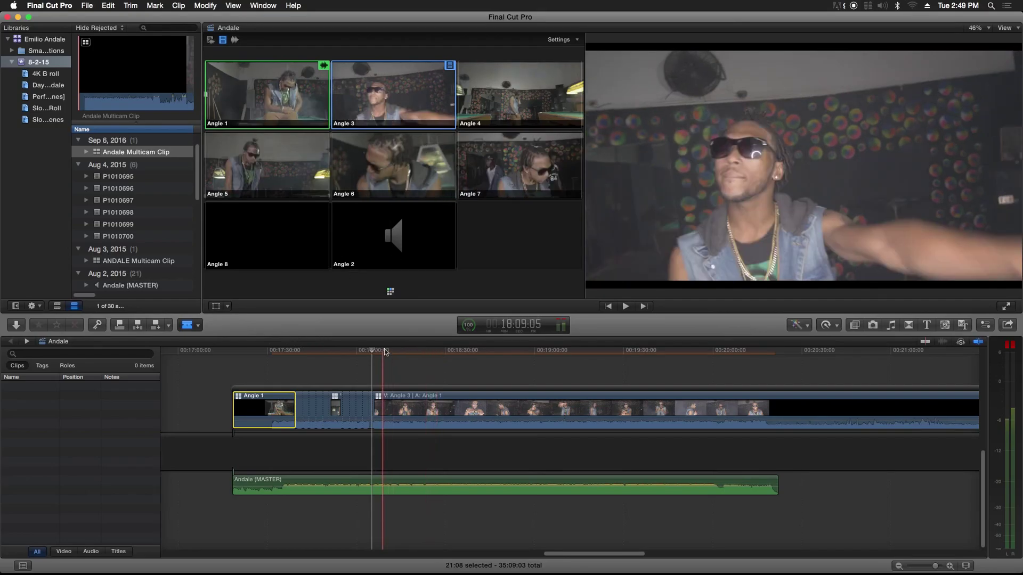
key(space)
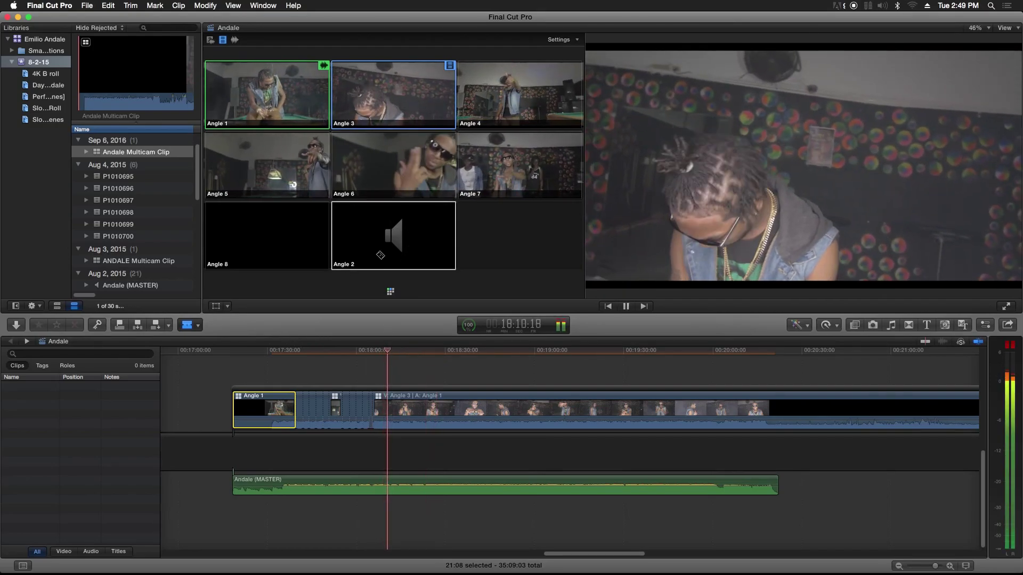
click(421, 168)
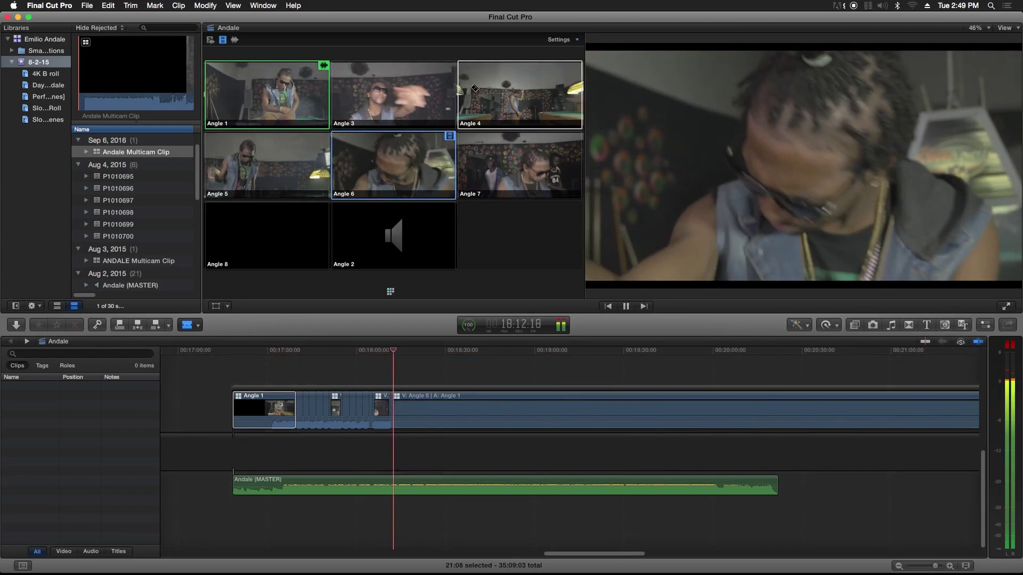
click(500, 100)
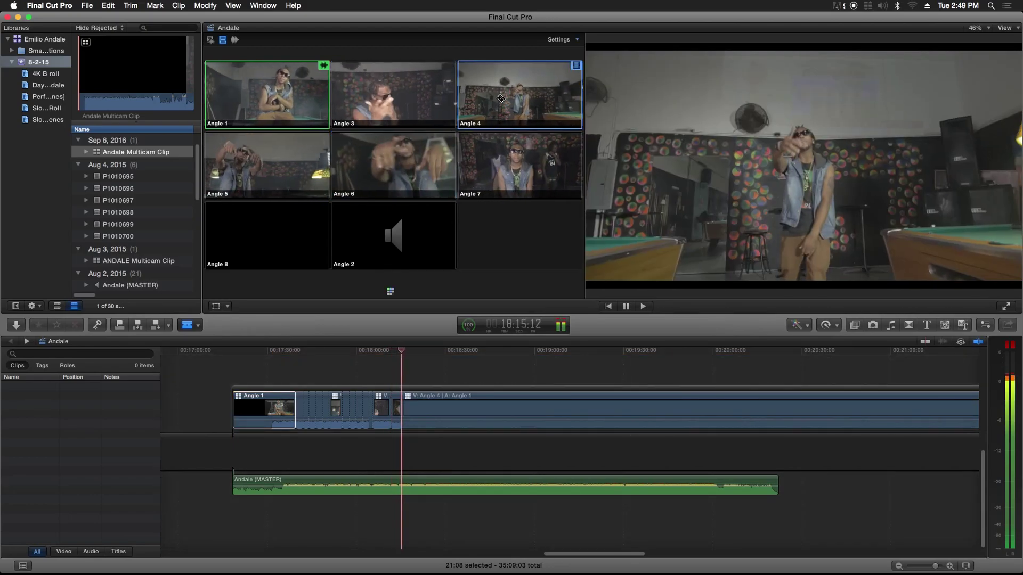
click(483, 145)
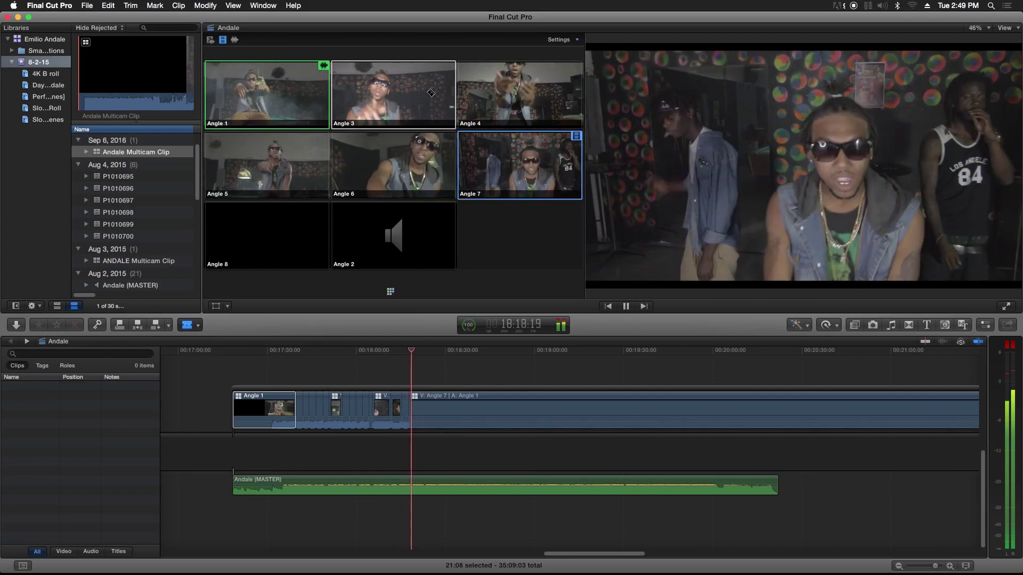
click(429, 92)
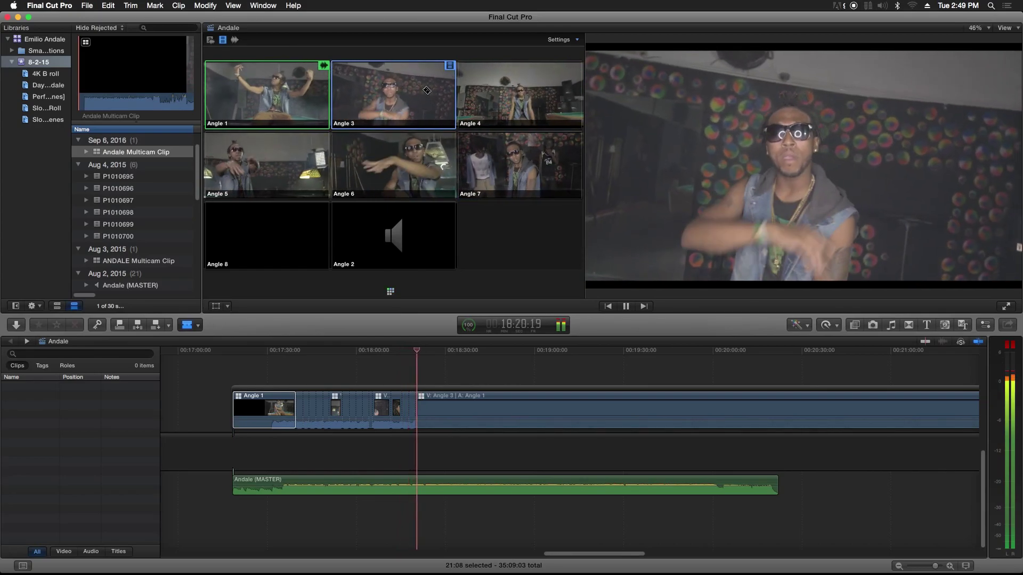
click(320, 166)
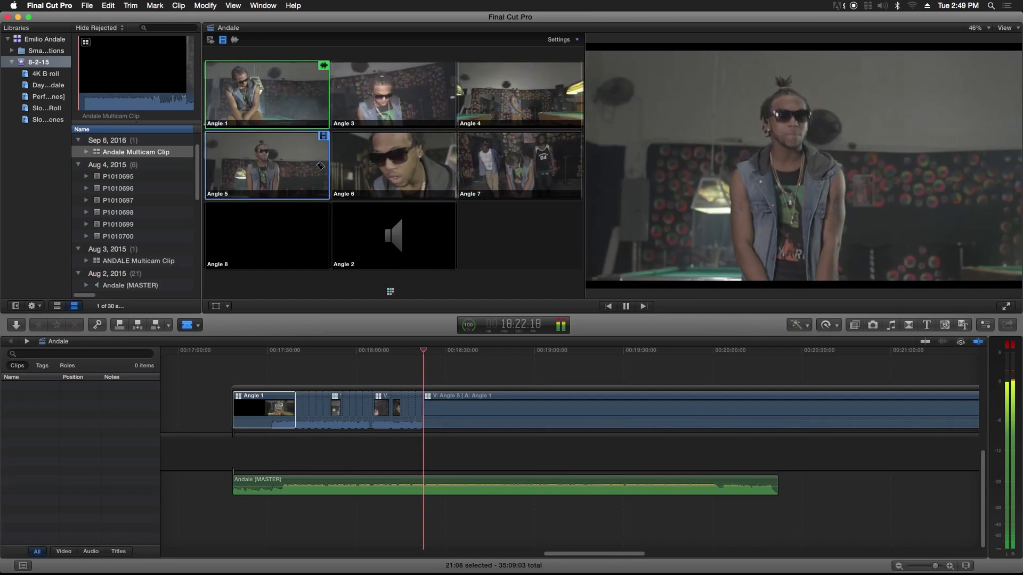
click(382, 180)
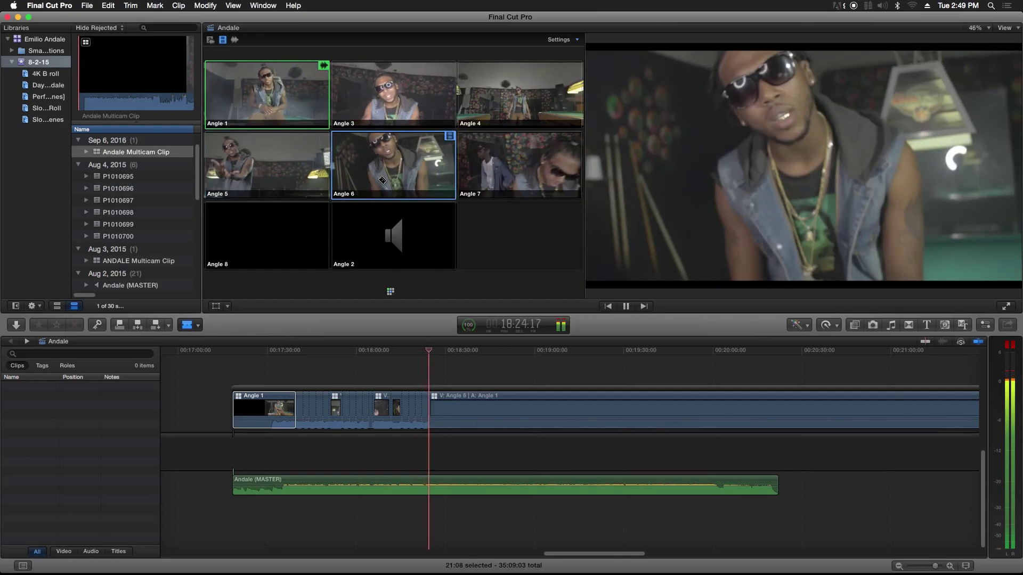
key(space)
Return to the Select tool and place the playhead at 17:42:02, at the cut between the early Angle 3 and Angle 4 segments.
click(197, 326)
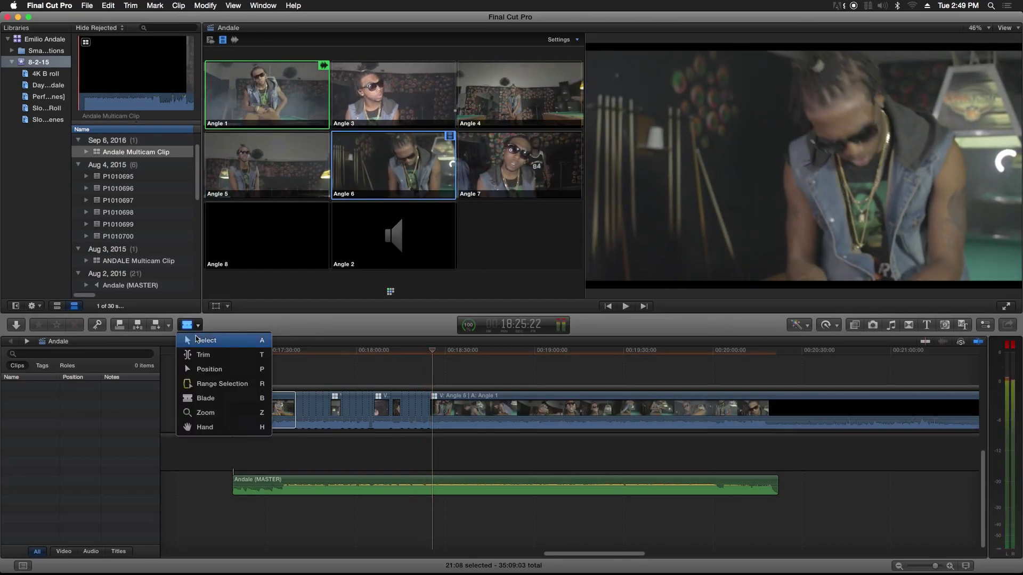
click(196, 339)
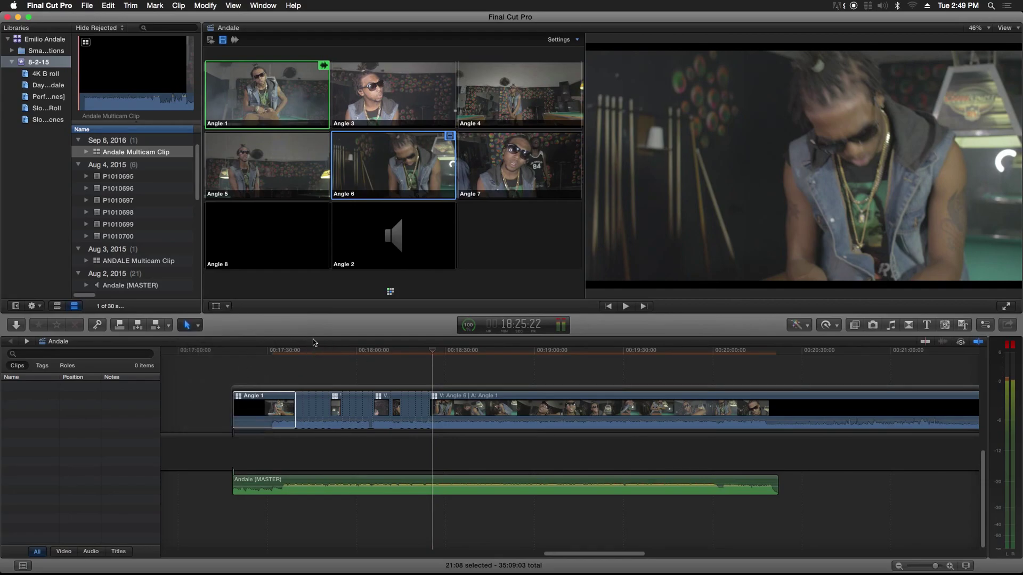
drag(432, 350, 301, 379)
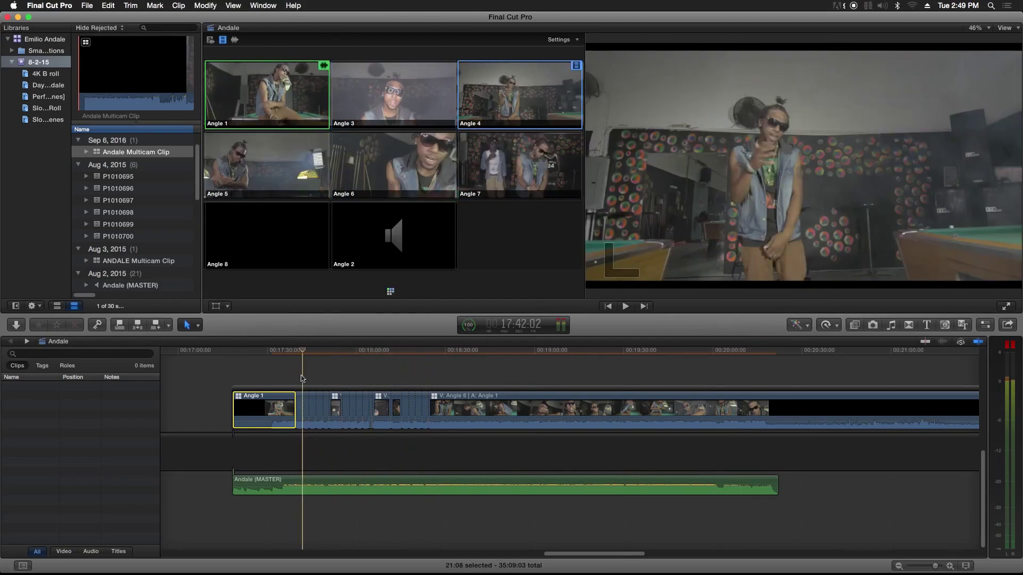
click(950, 567)
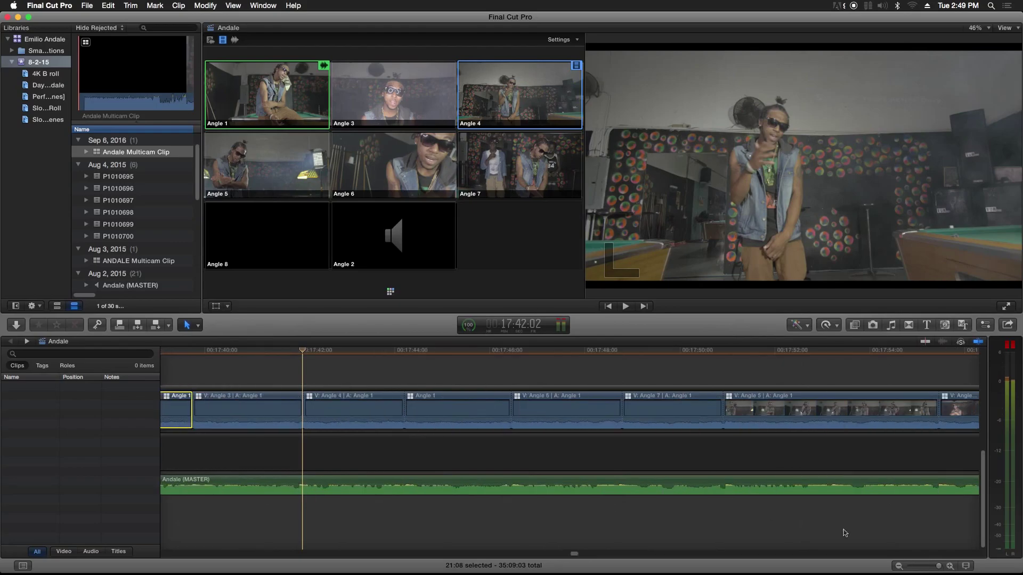
Play around the cut between the early Angle 3 and Angle 4 segments and place the playhead just before it at 17:42:00.
key(space)
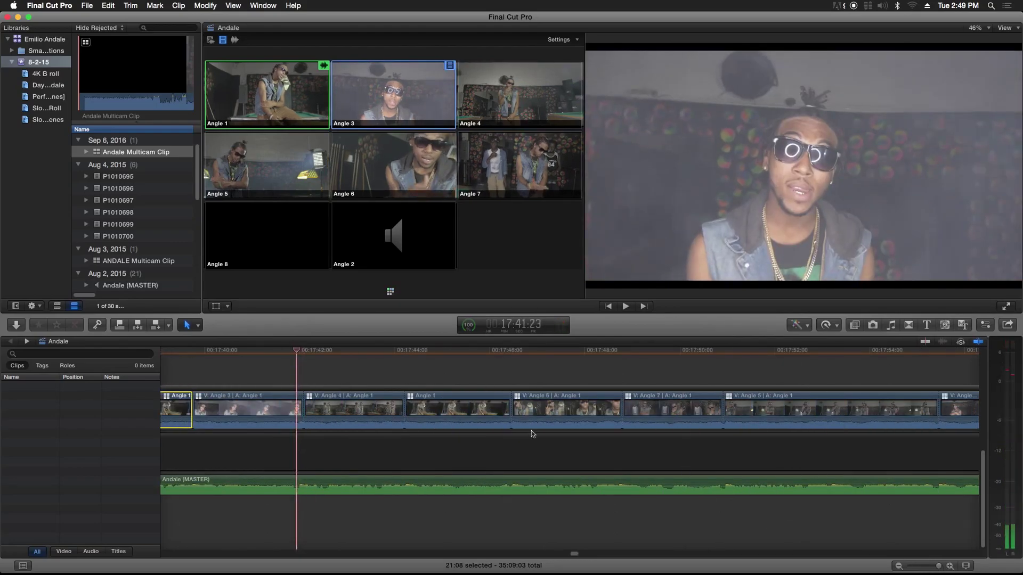
key(space)
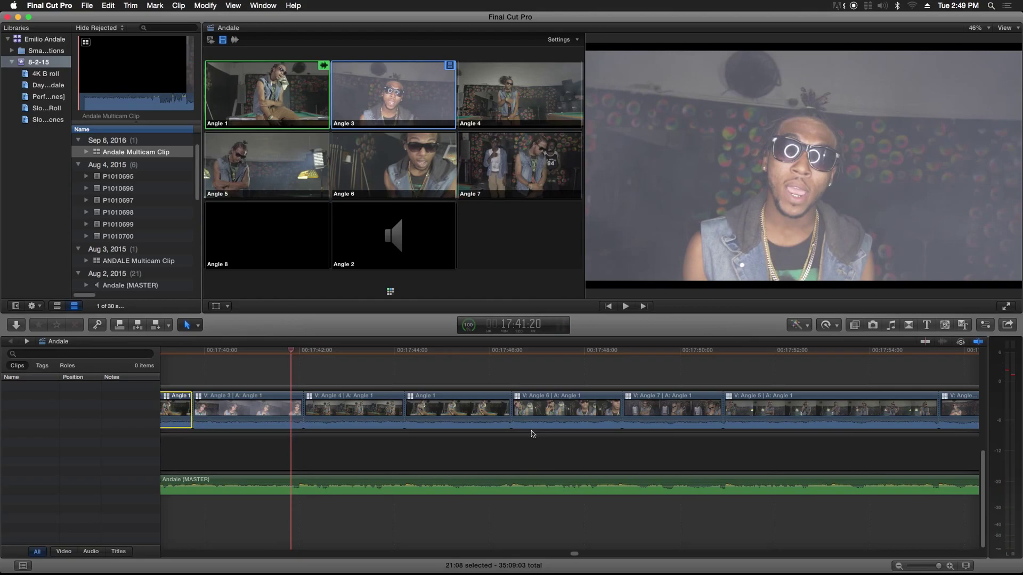
key(Right)
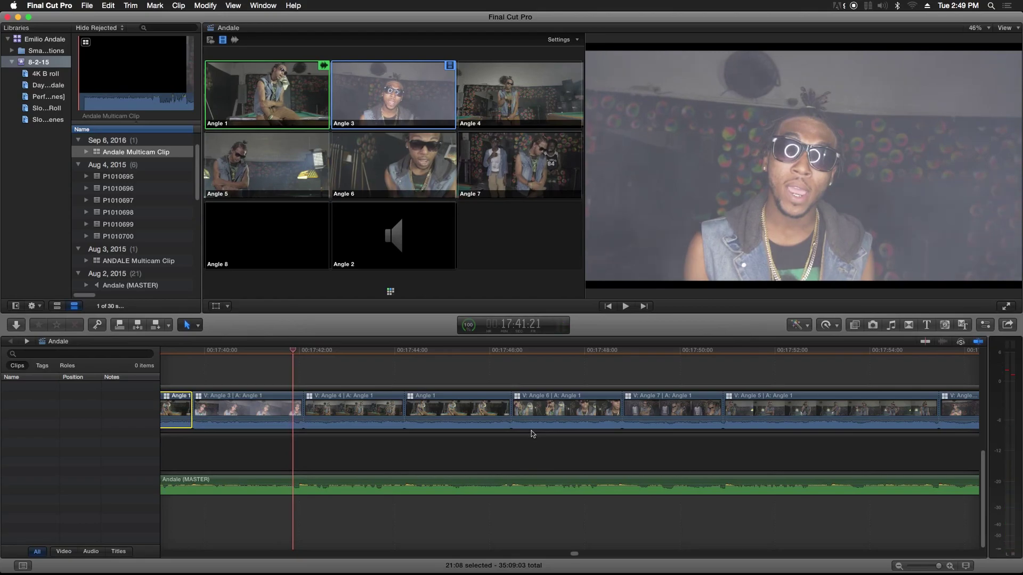
key(Right)
key(Right)
key(Right)
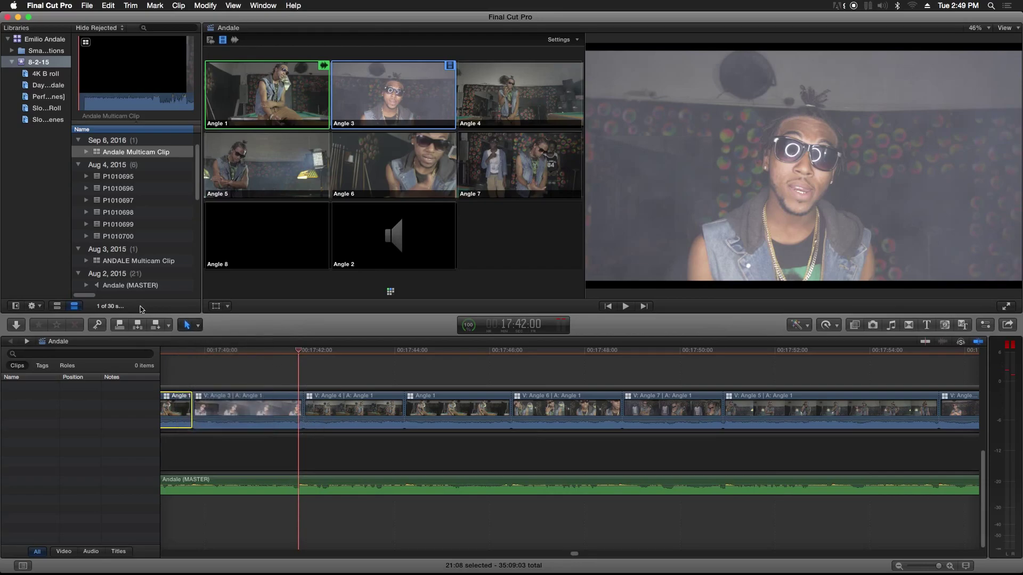
With the Trim tool, roll the cut between the Angle 3 and Angle 4 segments back to 17:42:00, and deny the fpsaud connection request.
click(186, 326)
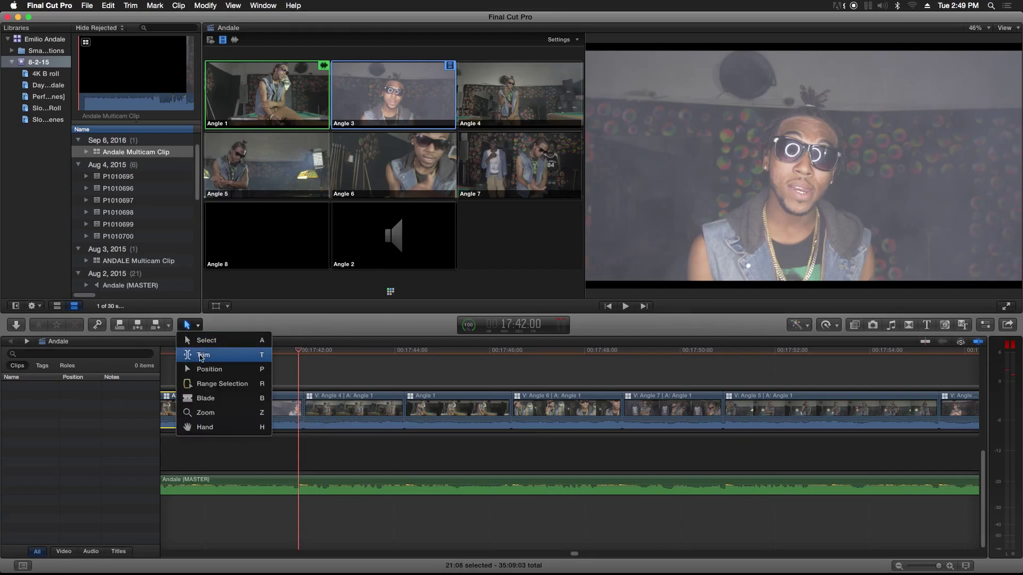
click(201, 356)
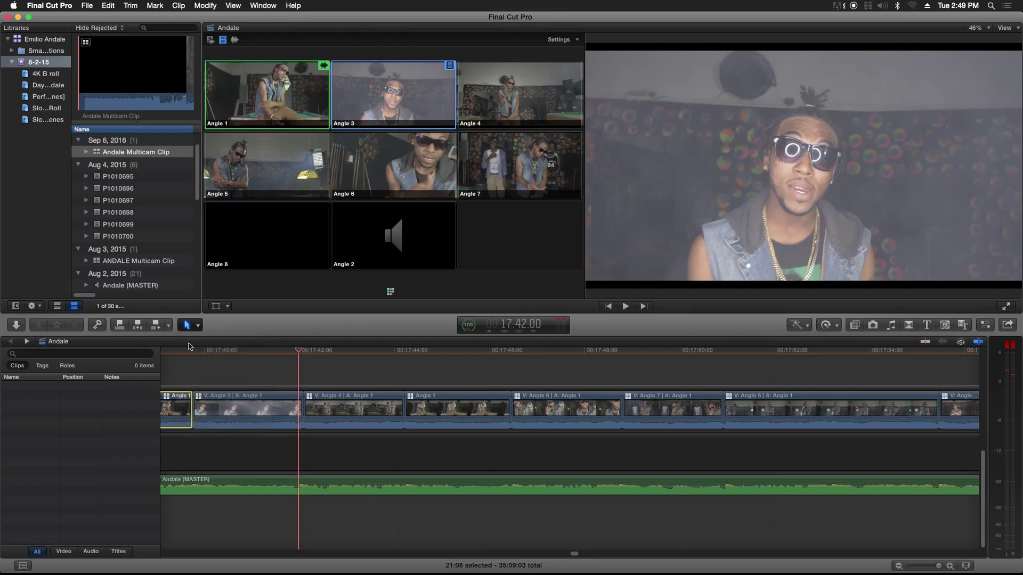
click(305, 404)
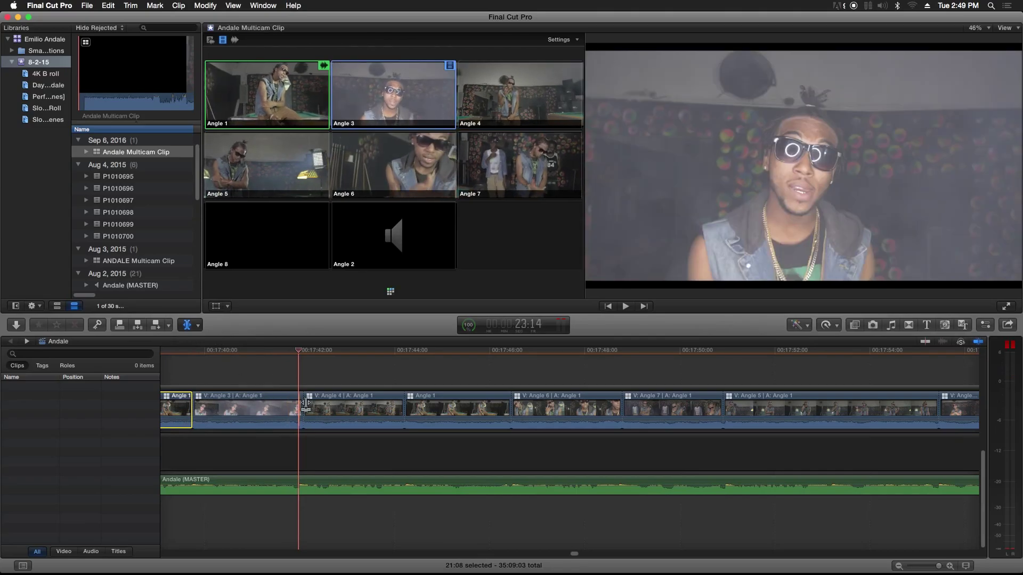
drag(306, 405, 300, 405)
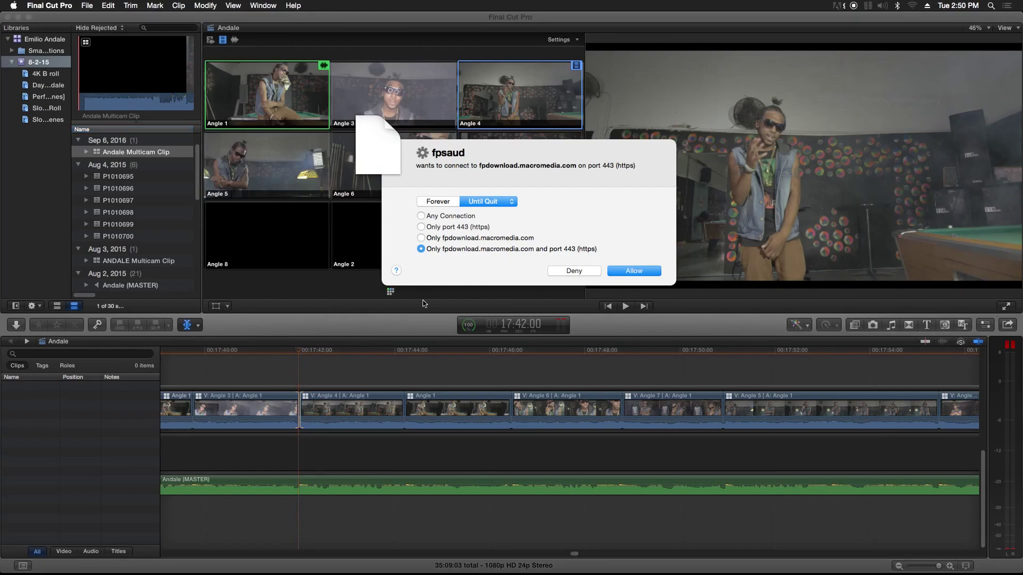
click(568, 270)
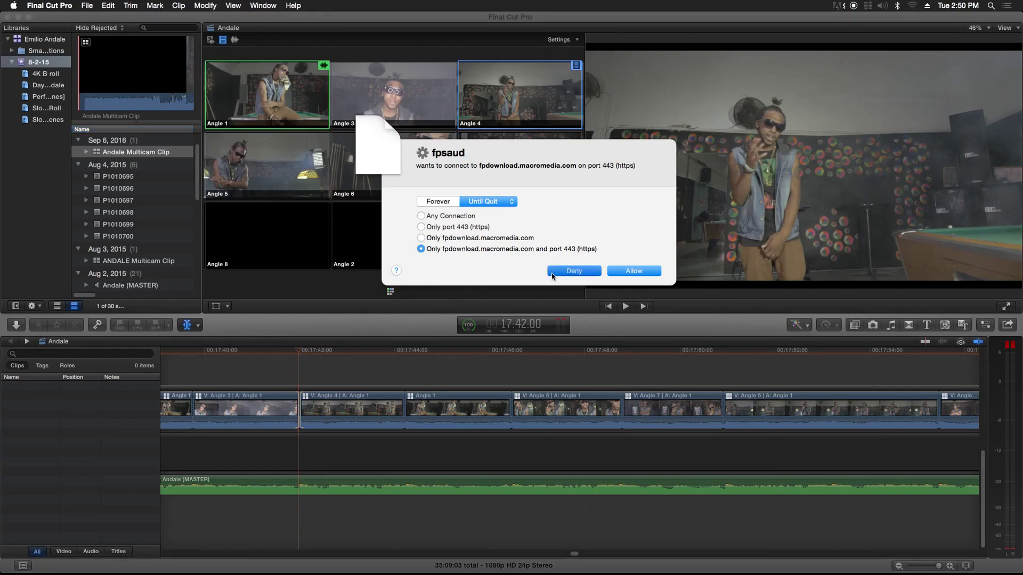
Play from about 17:41, stop at 17:44:06, and roll the cut between the Angle 4 and Angle 1 segments slightly later to that point.
click(264, 351)
key(space)
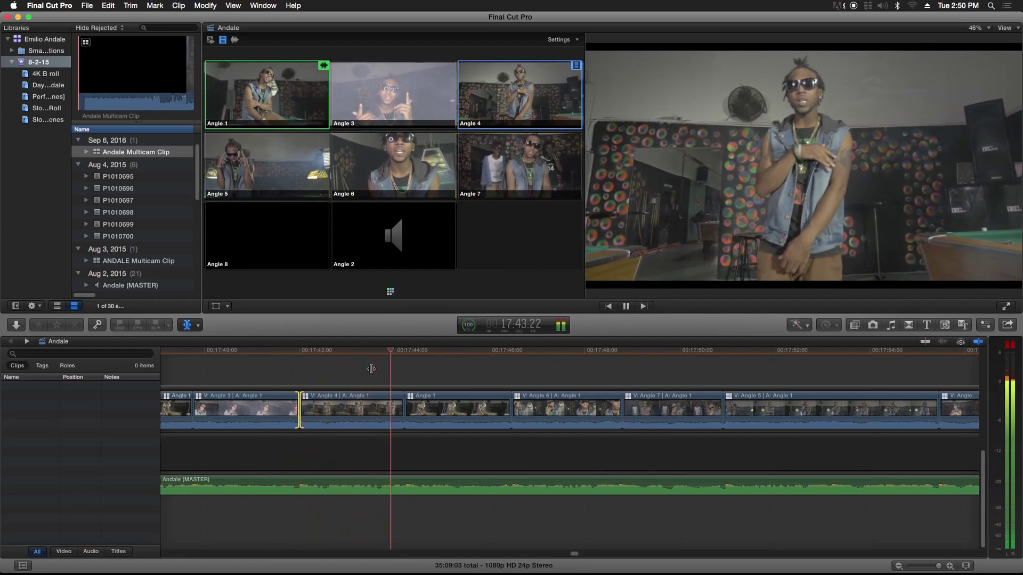
key(space)
key(j)
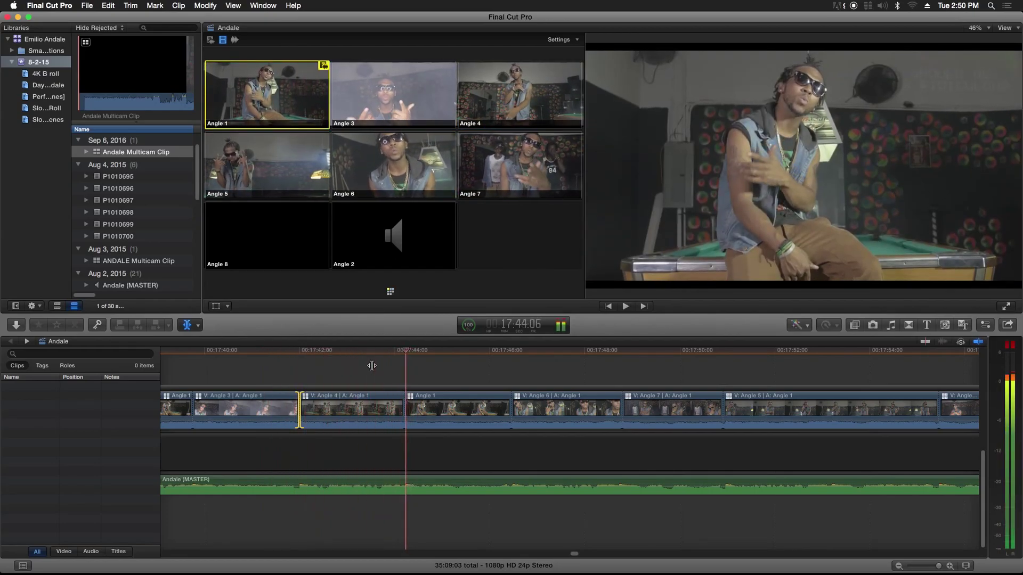
key(k+l)
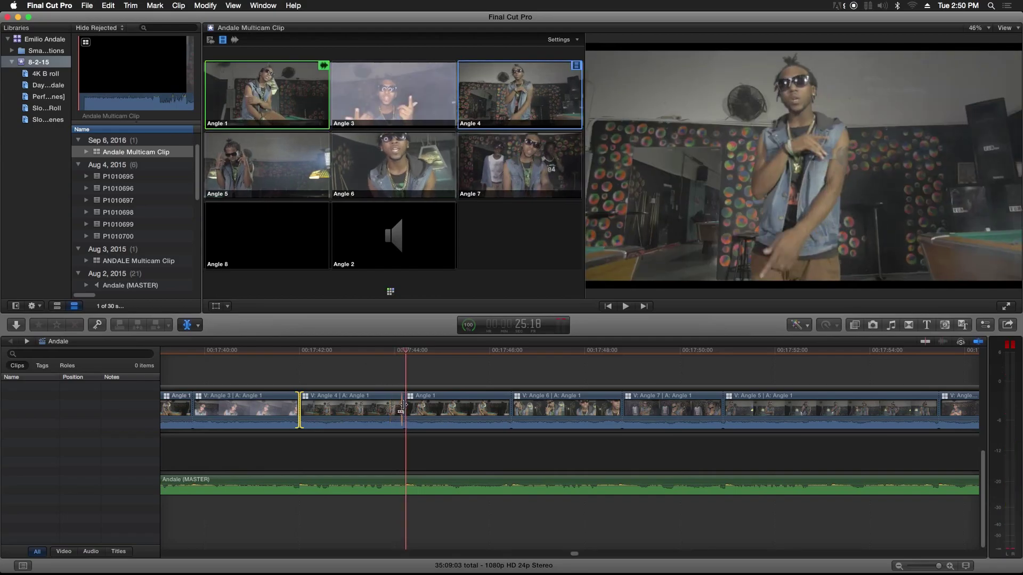
drag(406, 404, 407, 404)
Play on into the Angle 7 segment, then place the playhead at 17:48:16, just before the cut from Angle 6 to Angle 7.
key(space)
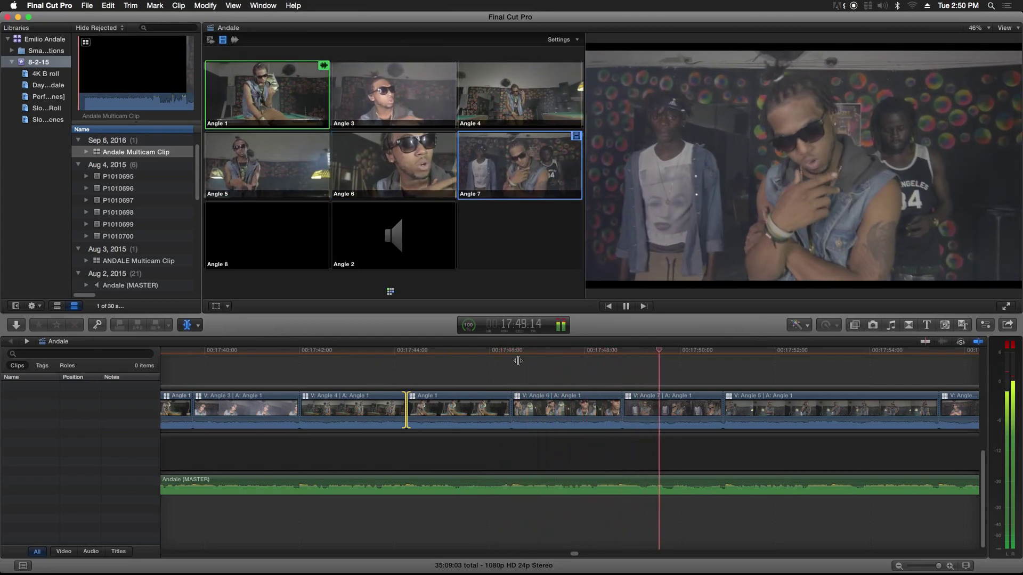
key(space)
click(613, 352)
key(Right)
key(Right)
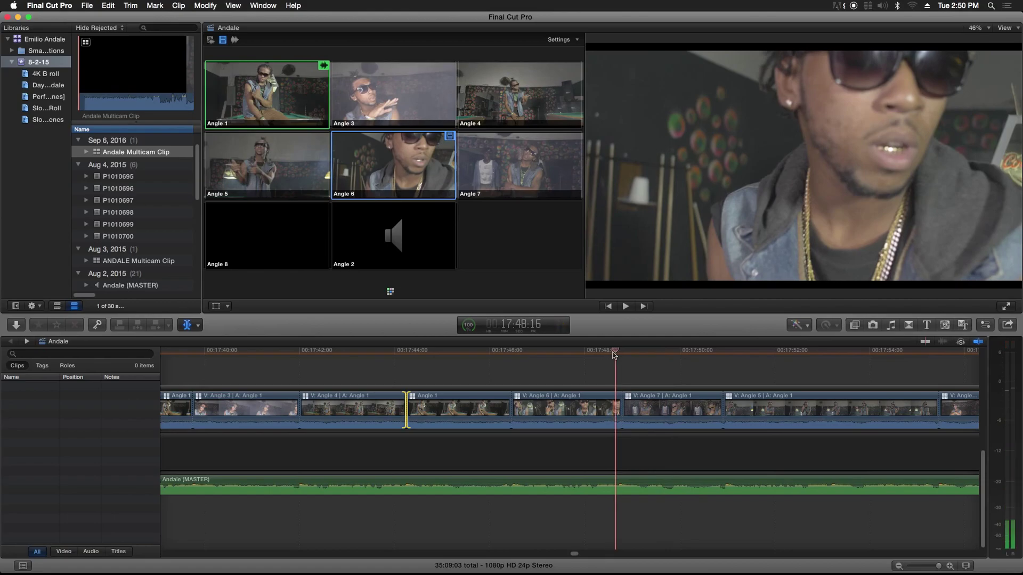